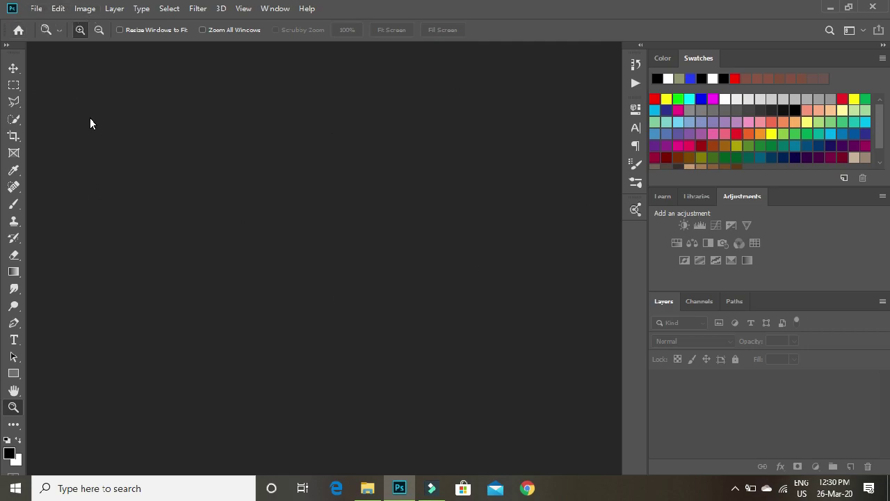
Start a new document and rename the preset to 'example'.
{"action": "left_click", "coordinate": [37, 9]}
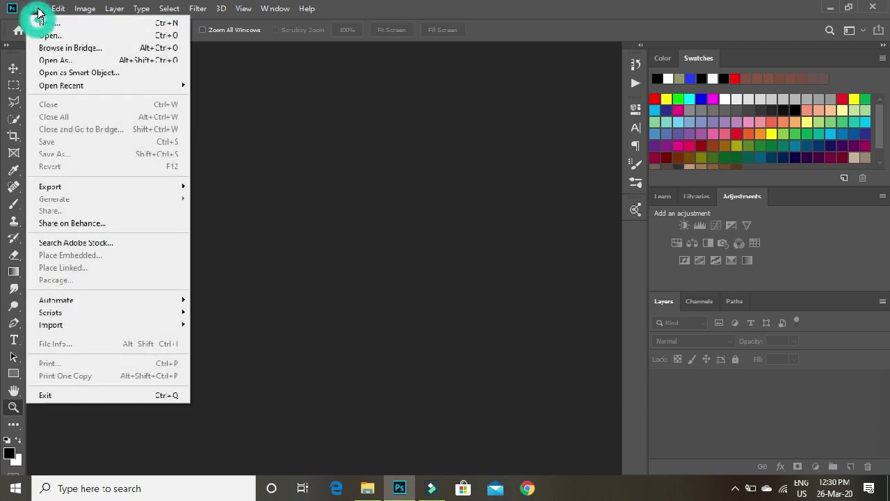
{"action": "left_click", "coordinate": [77, 29]}
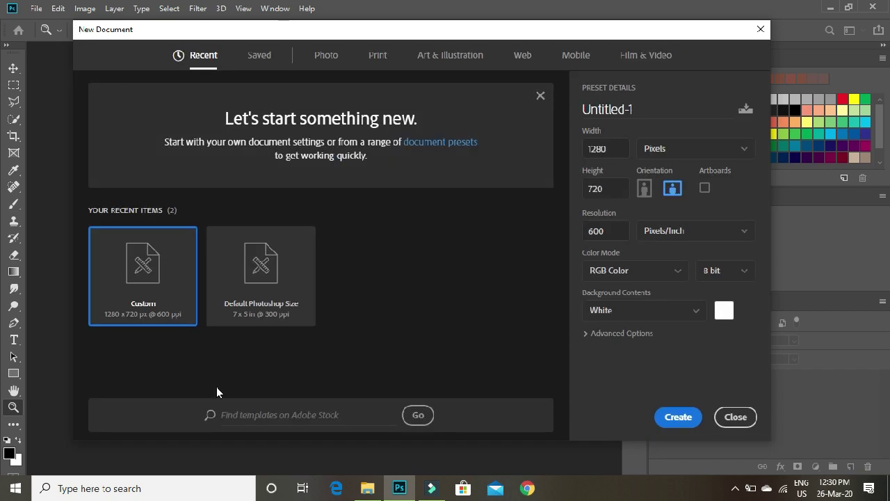
{"action": "left_click", "coordinate": [649, 109]}
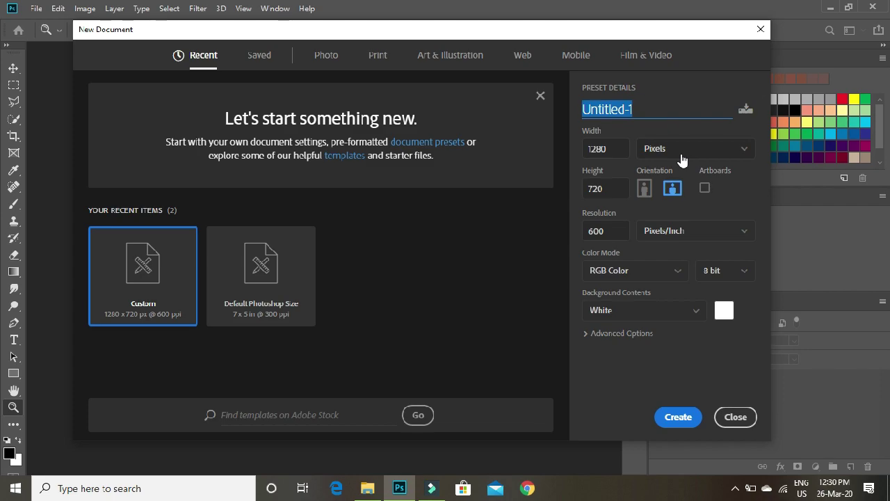
{"action": "key", "text": "BackSpace"}
{"action": "type", "text": "examp"}
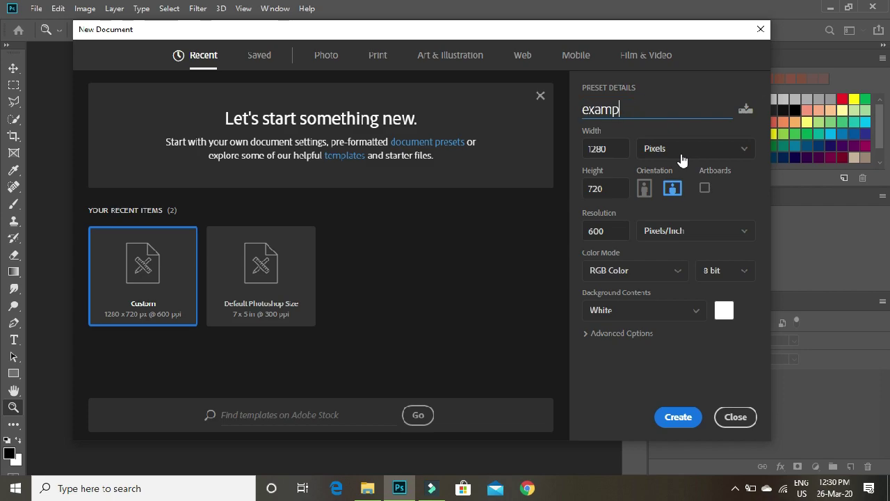
{"action": "type", "text": "le"}
Keep the size at 1280 × 720 pixels and resolution at 600 pixels per inch.
{"action": "left_click", "coordinate": [612, 147]}
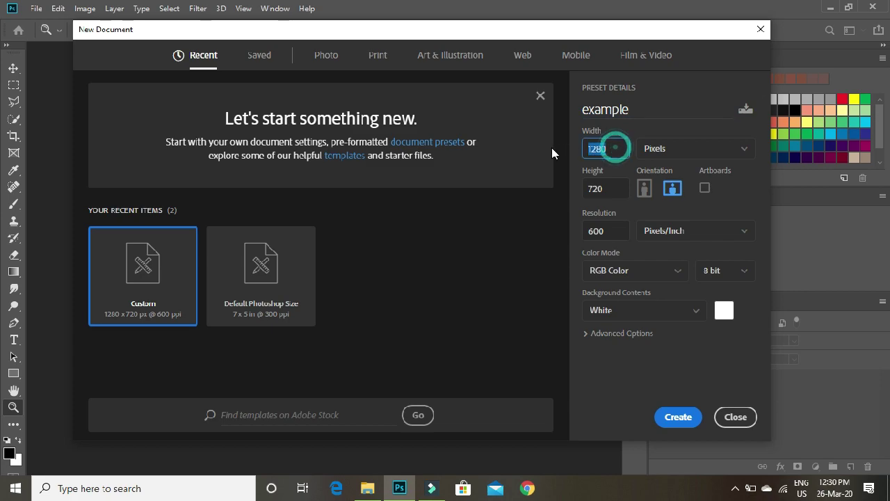
{"action": "left_click", "coordinate": [602, 188]}
{"action": "left_click", "coordinate": [619, 148]}
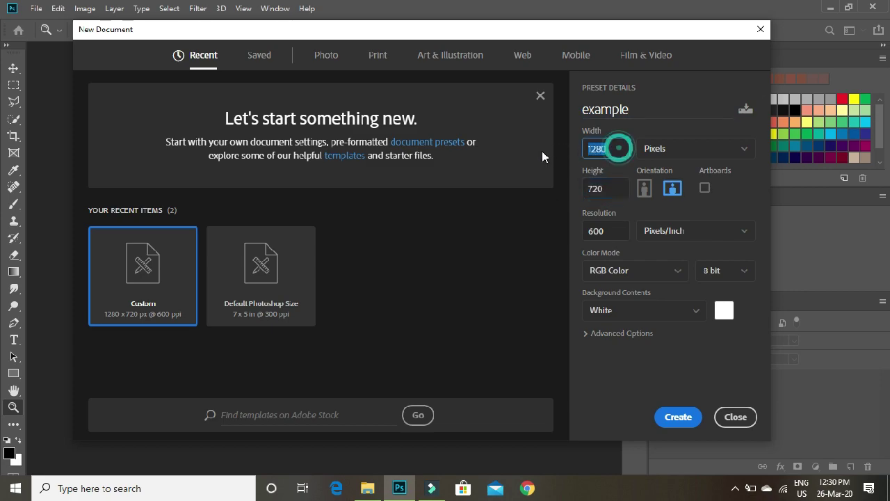
{"action": "left_click", "coordinate": [608, 188]}
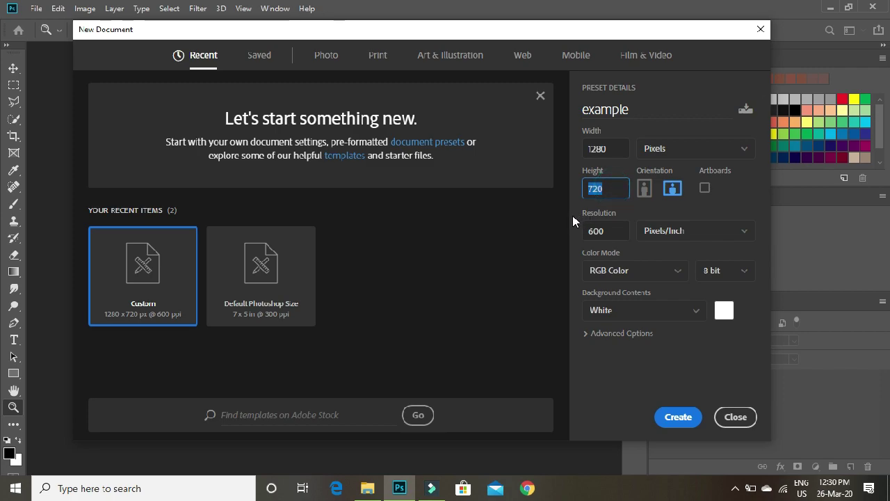
{"action": "left_click", "coordinate": [624, 212]}
{"action": "left_click", "coordinate": [612, 147]}
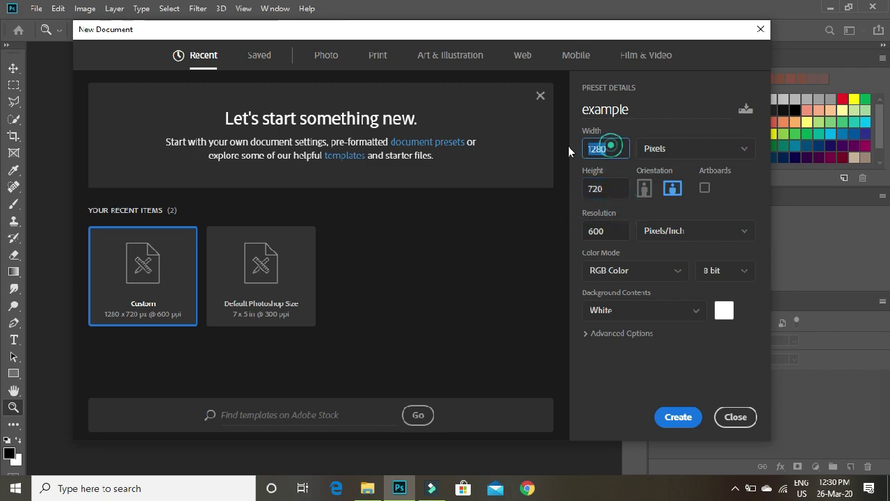
{"action": "left_click", "coordinate": [605, 188]}
{"action": "left_click", "coordinate": [616, 205]}
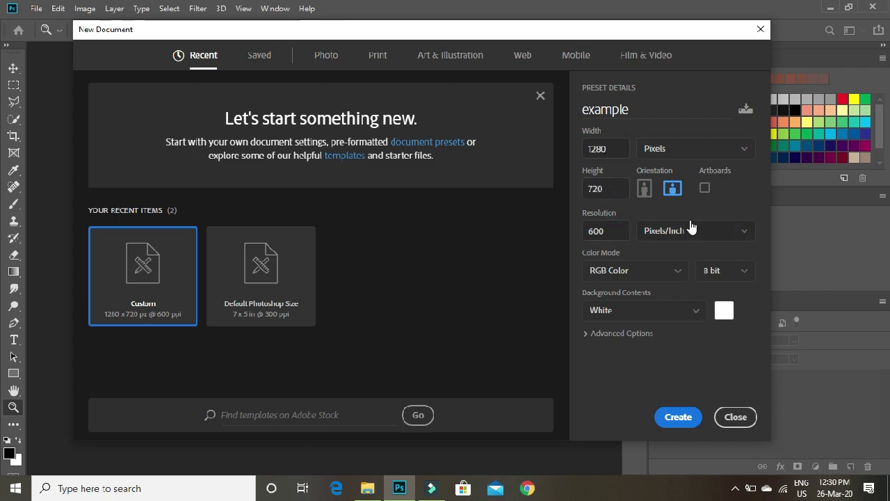
{"action": "left_click", "coordinate": [711, 148]}
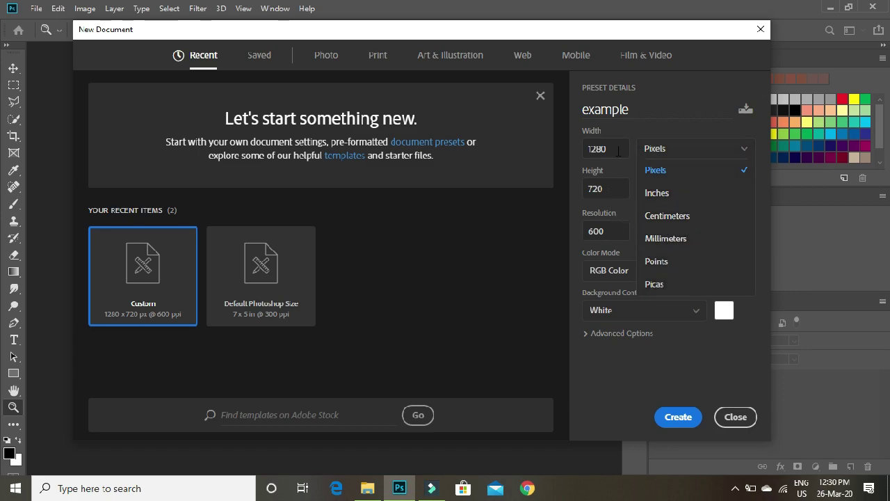
{"action": "left_click", "coordinate": [664, 149]}
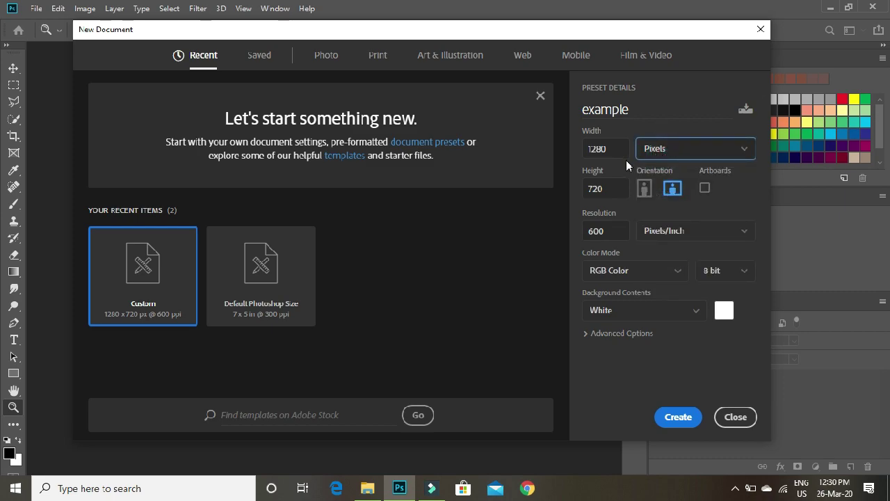
{"action": "left_click", "coordinate": [673, 231]}
{"action": "left_click", "coordinate": [673, 251]}
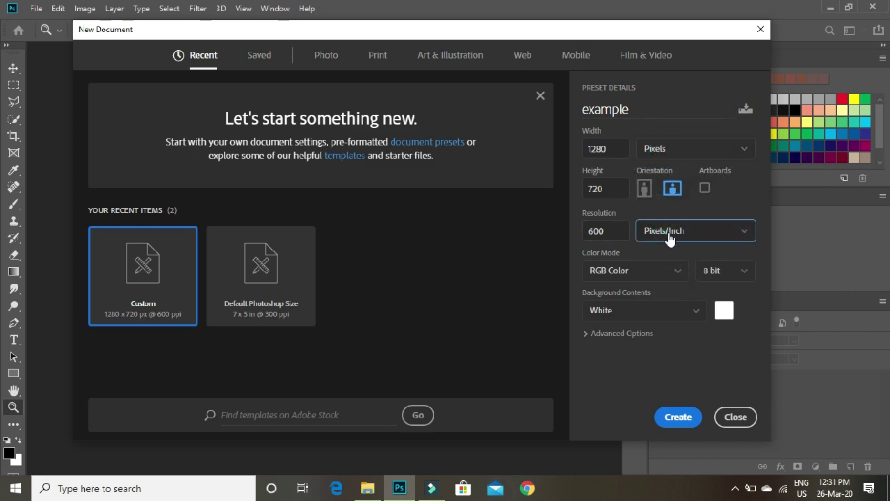
{"action": "double_click", "coordinate": [597, 231]}
Turn on Artboards, keep a White background, and create the document.
{"action": "left_click", "coordinate": [668, 230]}
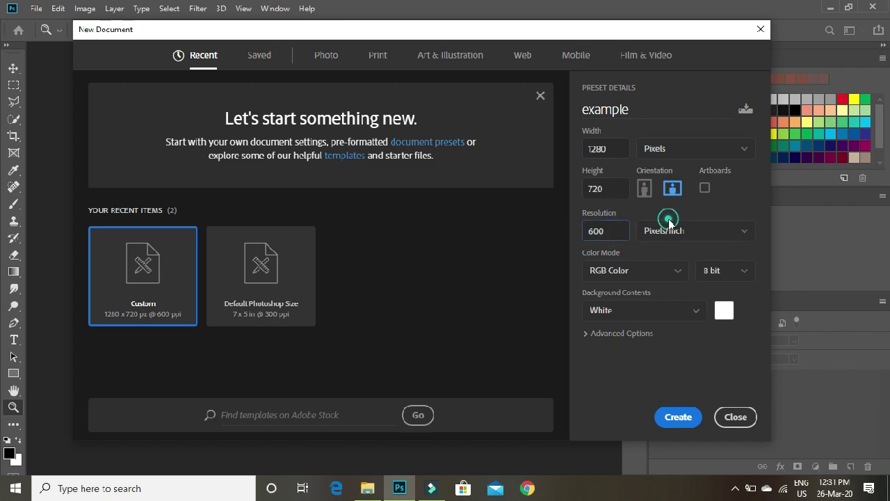
{"action": "left_click", "coordinate": [705, 187]}
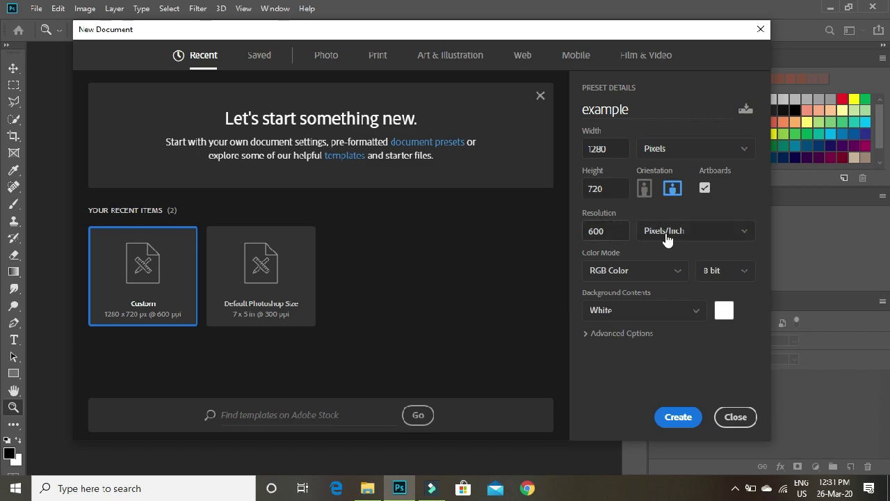
{"action": "left_click", "coordinate": [696, 310]}
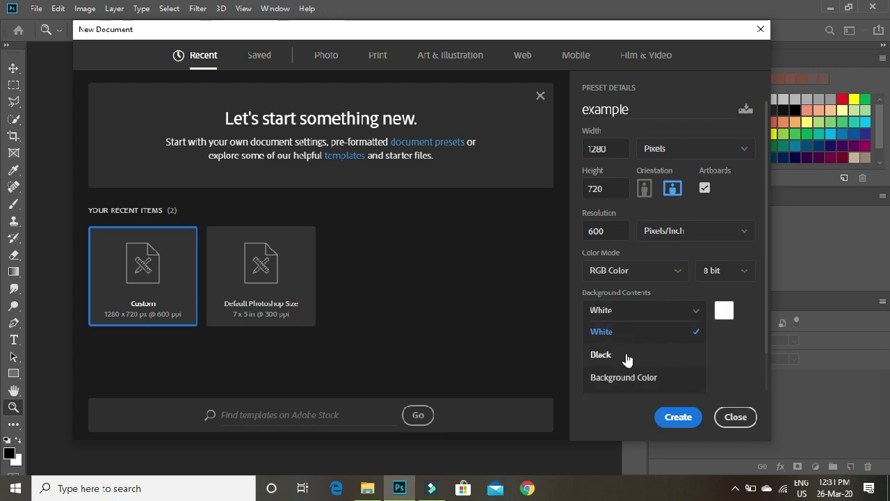
{"action": "left_click", "coordinate": [646, 332]}
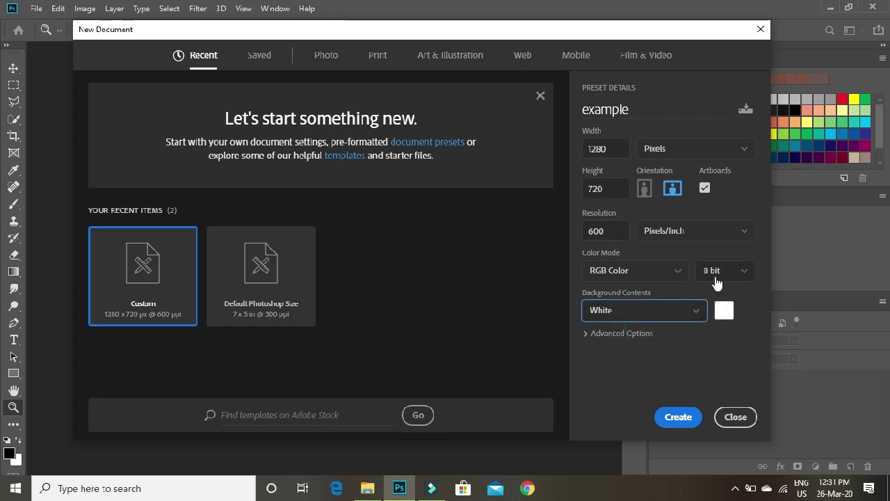
{"action": "left_click", "coordinate": [680, 417]}
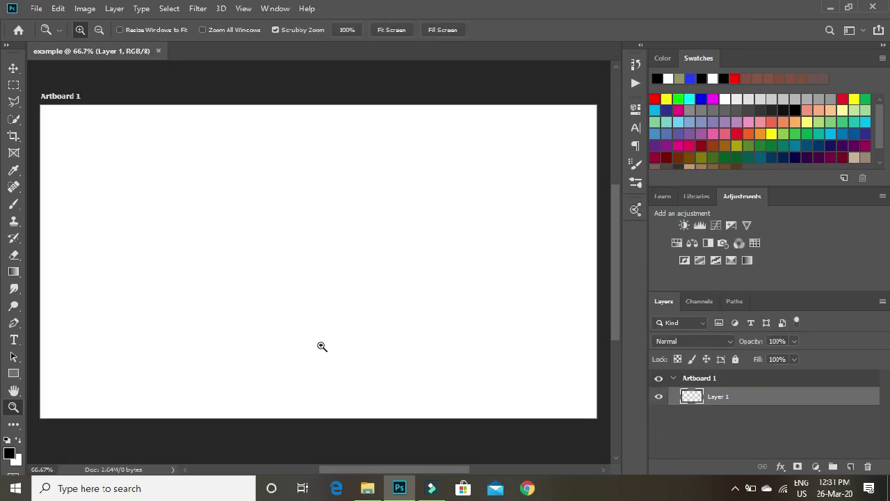
Fit the canvas on screen and drag white Layer 1 around, then back to fill the canvas.
{"action": "right_click", "coordinate": [187, 189]}
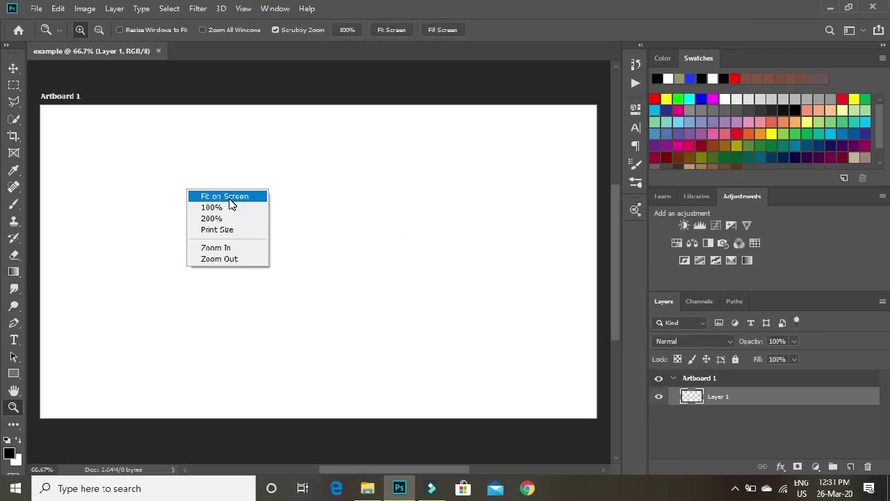
{"action": "left_click", "coordinate": [229, 198]}
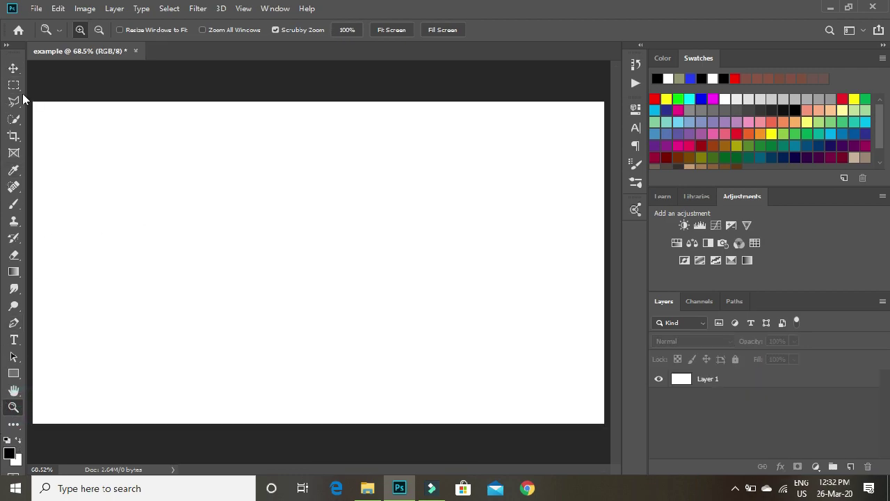
{"action": "left_click", "coordinate": [13, 68]}
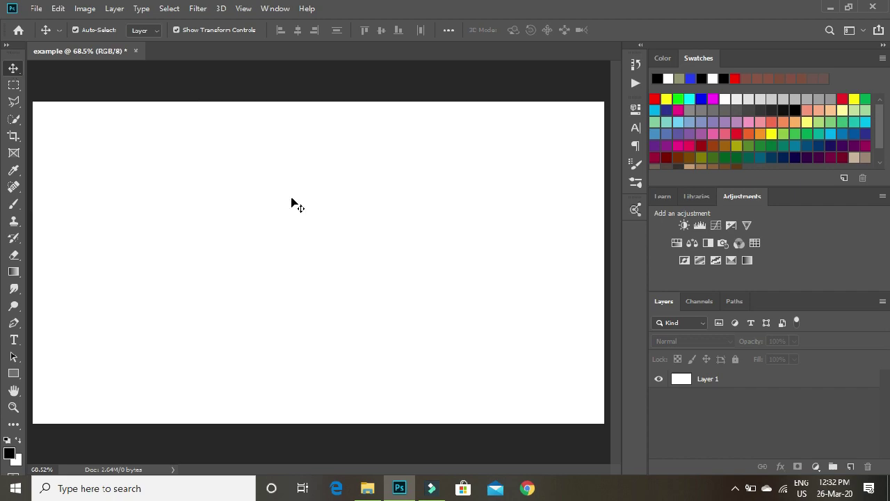
{"action": "left_click_drag", "start_coordinate": [139, 199], "coordinate": [290, 180]}
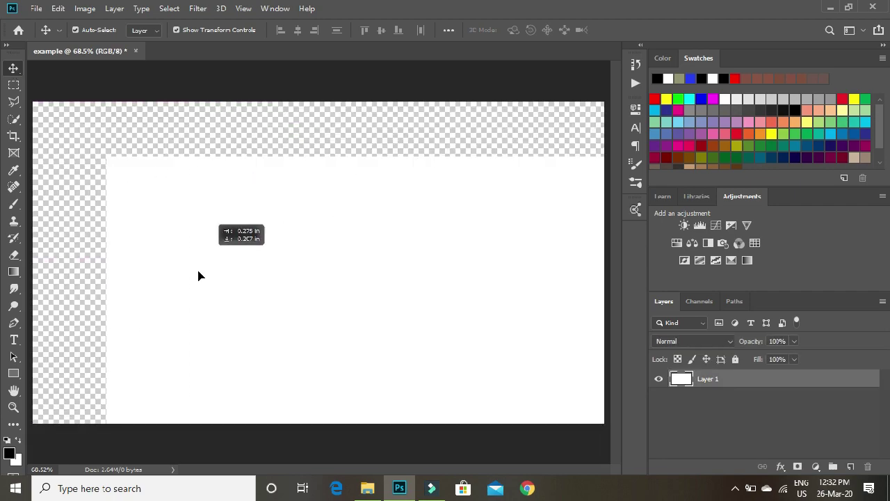
{"action": "left_click_drag", "start_coordinate": [291, 180], "coordinate": [132, 304]}
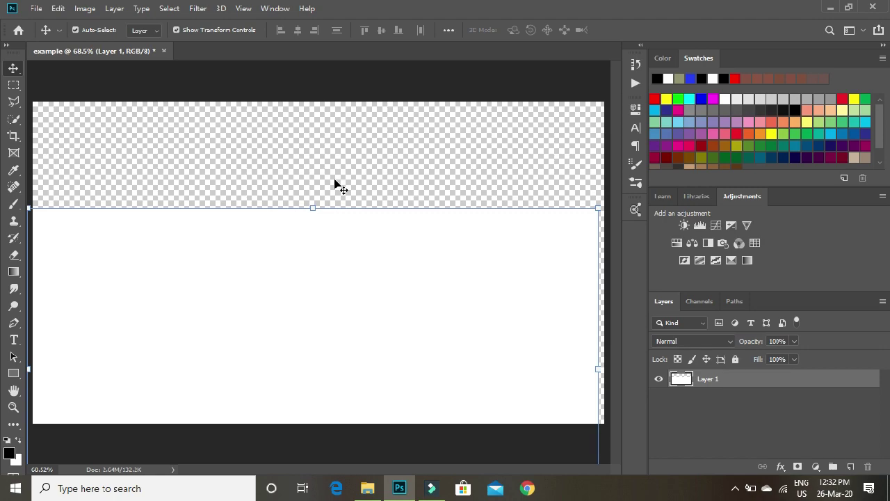
{"action": "left_click_drag", "start_coordinate": [249, 303], "coordinate": [252, 194]}
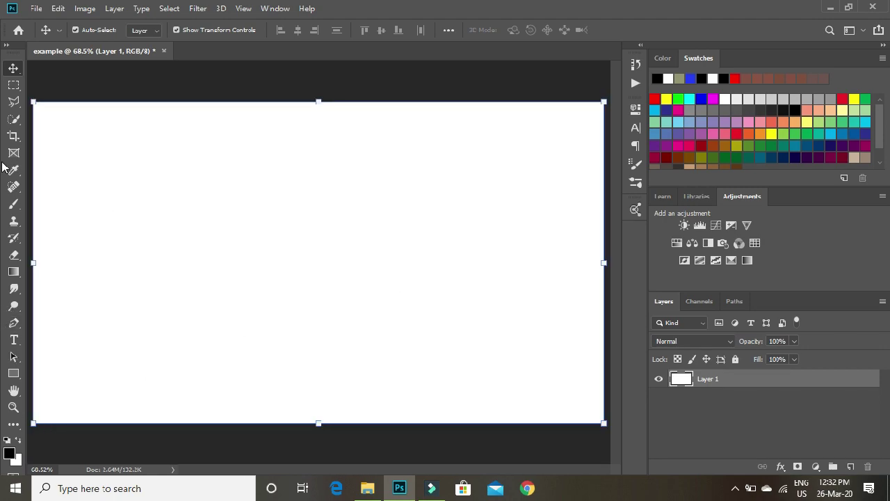
{"action": "left_click", "coordinate": [14, 374]}
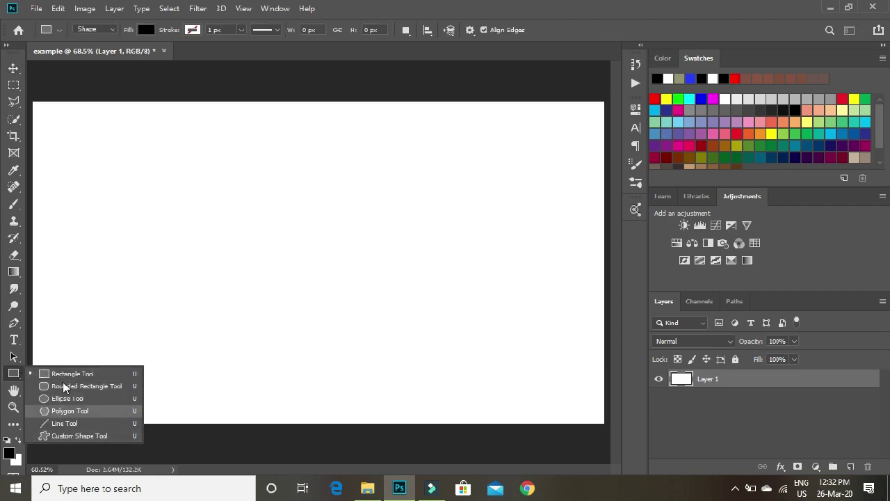
Draw a black rectangle, Rectangle 1, on the left of the canvas.
{"action": "left_click", "coordinate": [65, 373]}
{"action": "mouse_move", "coordinate": [133, 171]}
{"action": "left_mouse_down"}
{"action": "mouse_move", "coordinate": [166, 203]}
{"action": "mouse_move", "coordinate": [442, 336]}
{"action": "left_mouse_up"}
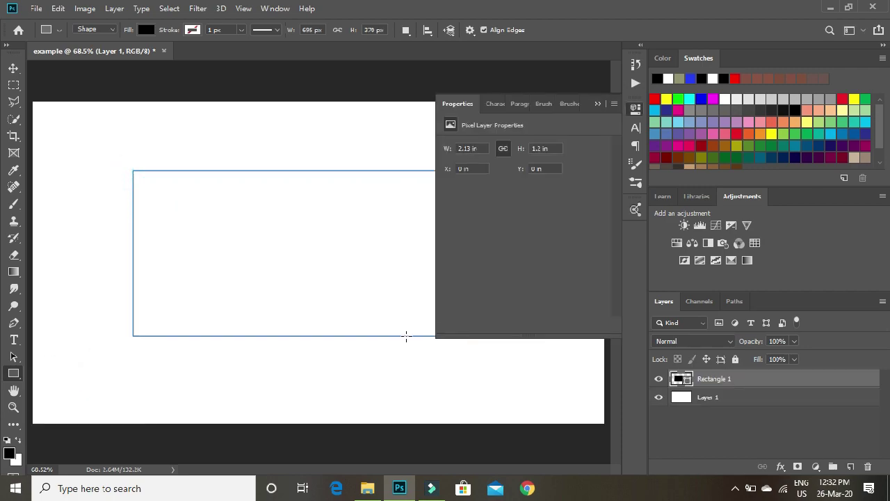
{"action": "left_click", "coordinate": [598, 105]}
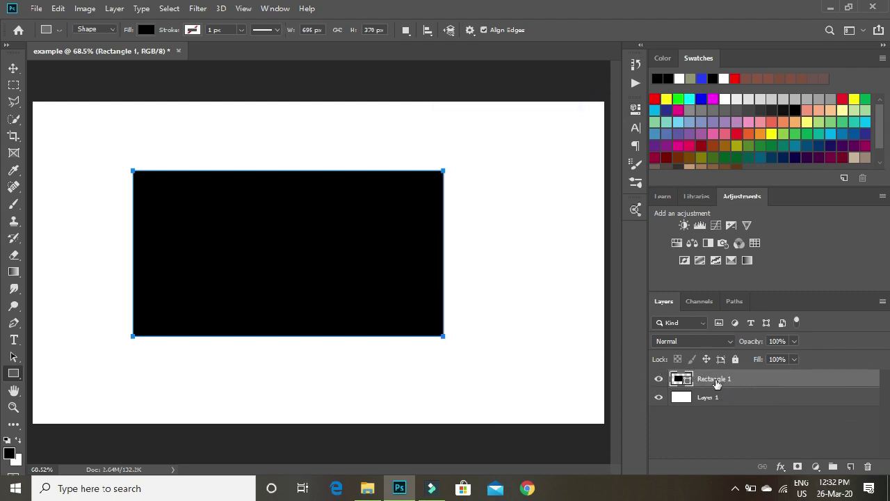
Hide and reshow Layer 1 and Rectangle 1 to check their visibility.
{"action": "left_click", "coordinate": [711, 397]}
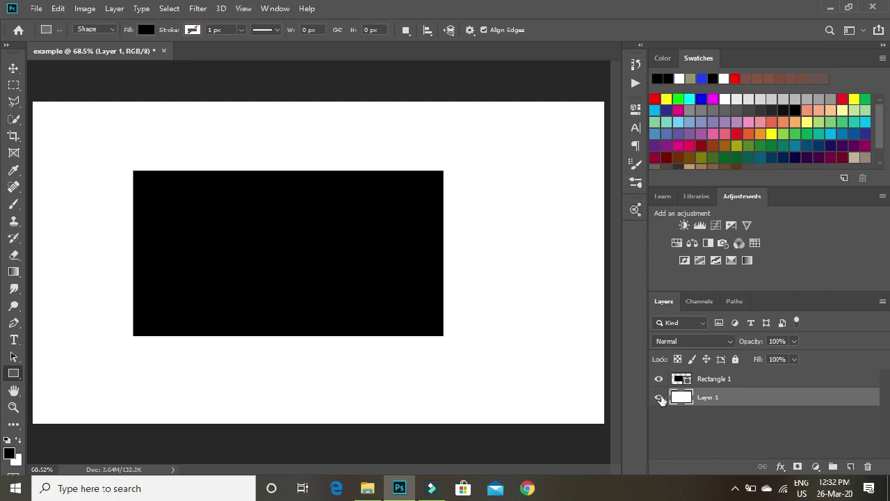
{"action": "left_click", "coordinate": [658, 398]}
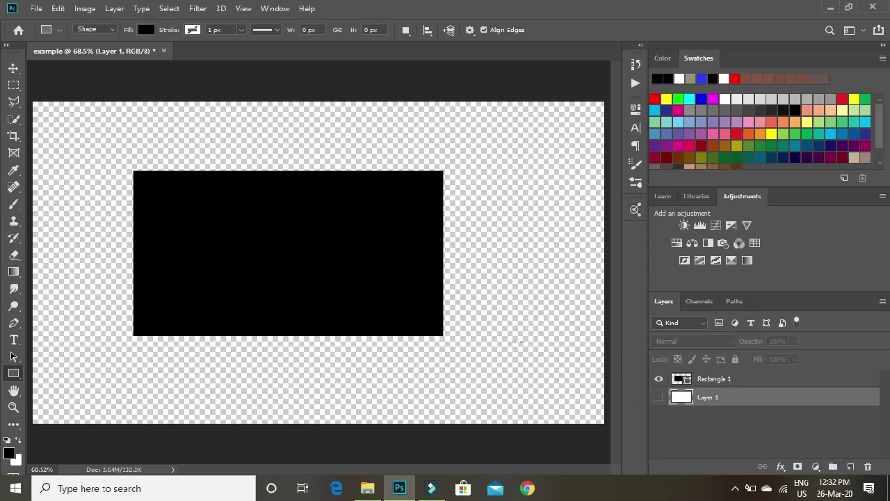
{"action": "left_click", "coordinate": [658, 397]}
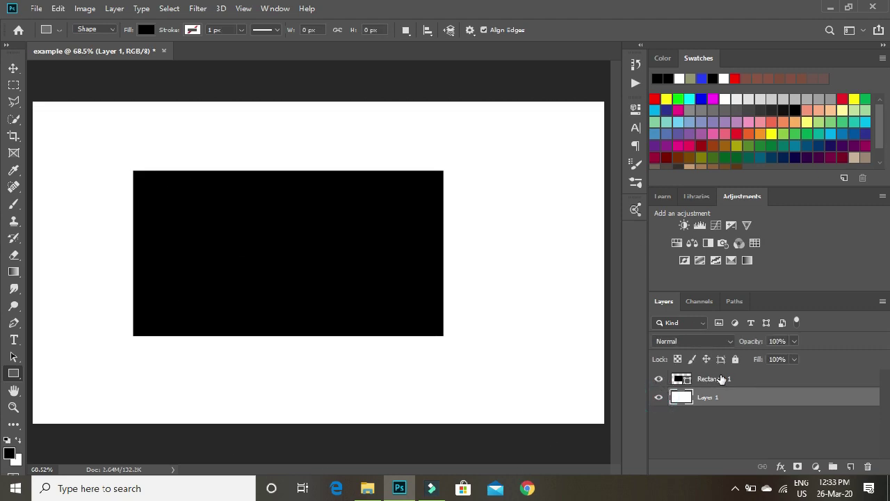
{"action": "left_click", "coordinate": [716, 378]}
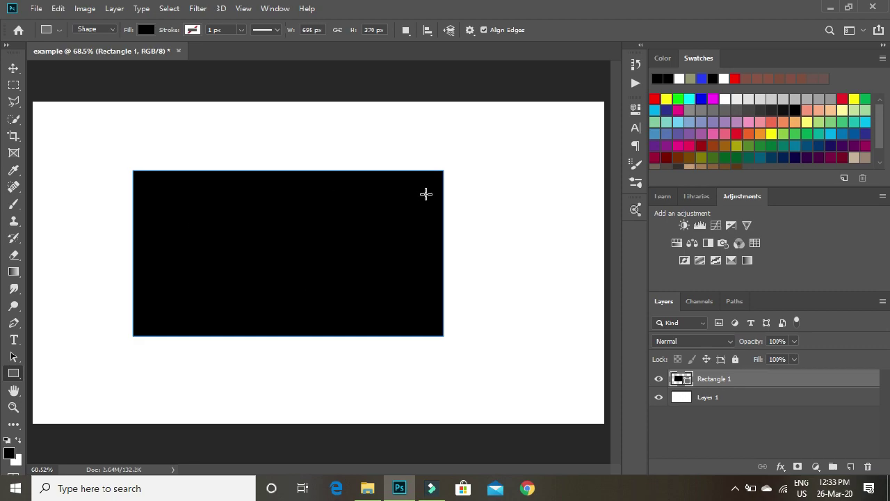
{"action": "left_click", "coordinate": [659, 379]}
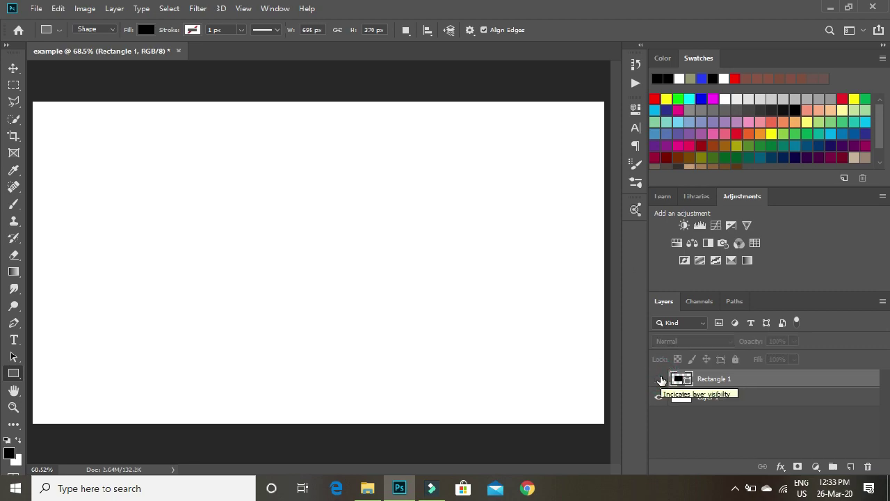
{"action": "left_click", "coordinate": [660, 379]}
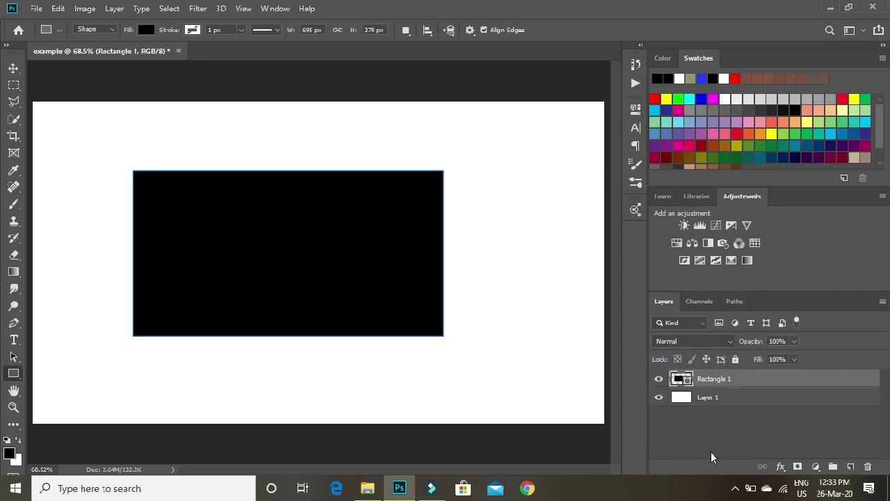
Move Rectangle 1 beneath Layer 1, then back above it.
{"action": "left_click_drag", "start_coordinate": [725, 379], "coordinate": [726, 409]}
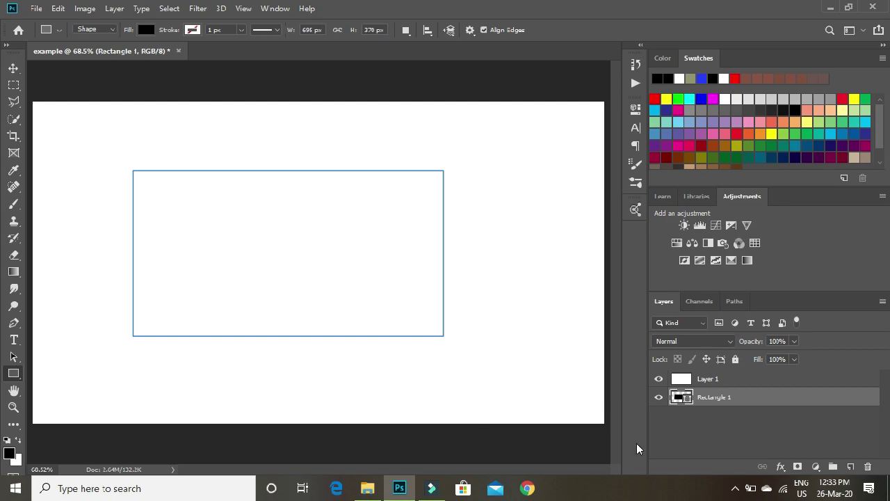
{"action": "left_click", "coordinate": [719, 402]}
{"action": "left_click_drag", "start_coordinate": [728, 401], "coordinate": [735, 380]}
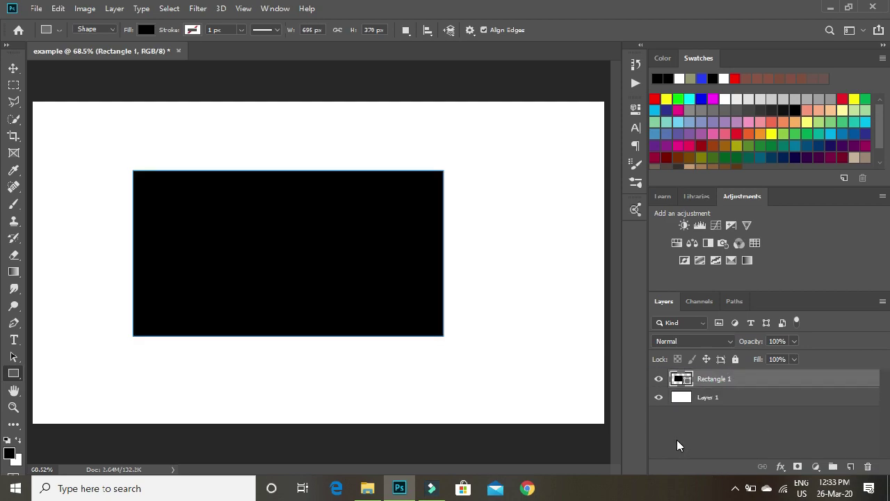
Give Rectangle 1 a Drop Shadow with opacity 100, size 250 and about 1% spread.
{"action": "double_click", "coordinate": [720, 379]}
{"action": "left_click", "coordinate": [761, 379]}
{"action": "double_click", "coordinate": [761, 380]}
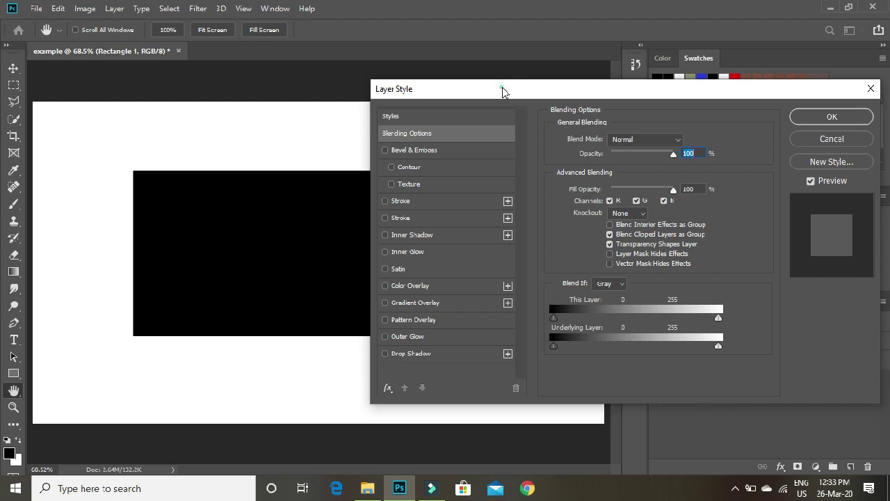
{"action": "left_click_drag", "start_coordinate": [501, 91], "coordinate": [642, 73]}
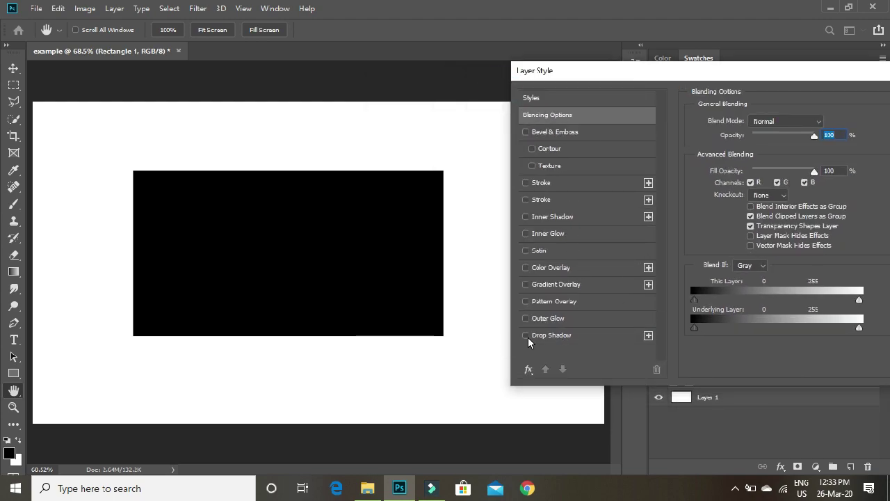
{"action": "left_click", "coordinate": [550, 336]}
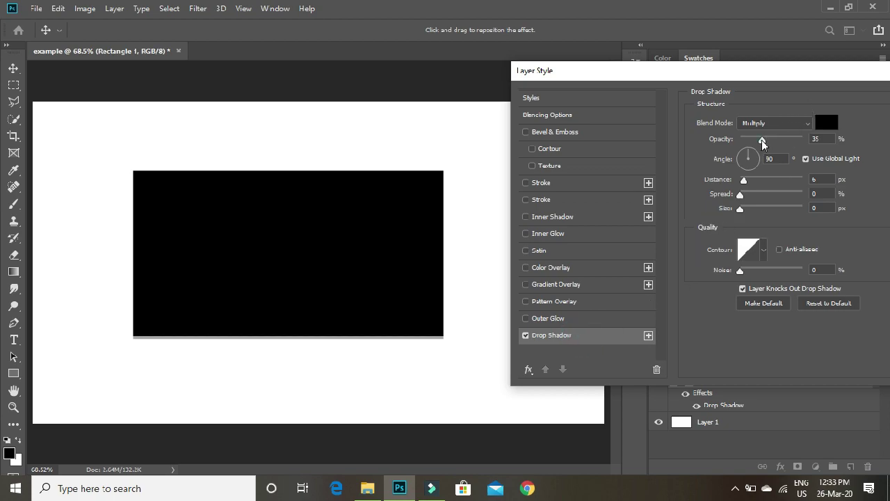
{"action": "left_click_drag", "start_coordinate": [761, 140], "coordinate": [806, 140]}
{"action": "left_click_drag", "start_coordinate": [740, 208], "coordinate": [803, 208]}
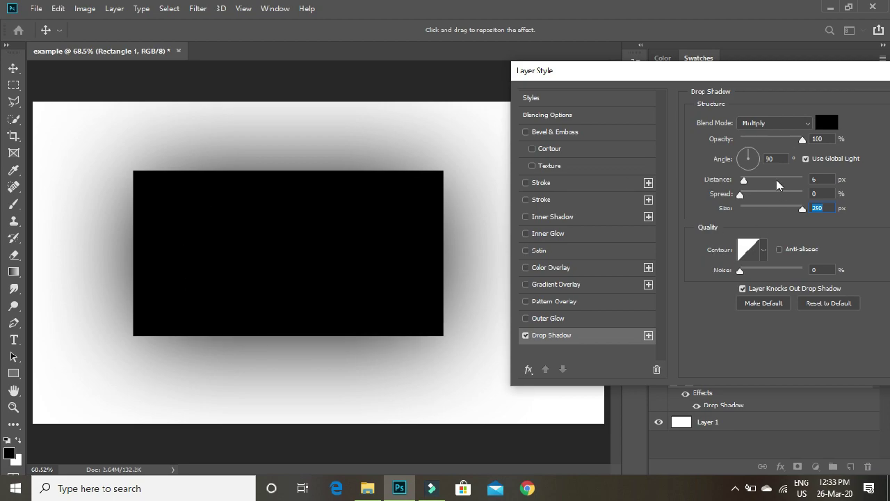
{"action": "mouse_move", "coordinate": [740, 197]}
{"action": "left_mouse_down"}
{"action": "mouse_move", "coordinate": [804, 195]}
{"action": "mouse_move", "coordinate": [759, 197]}
{"action": "left_mouse_up"}
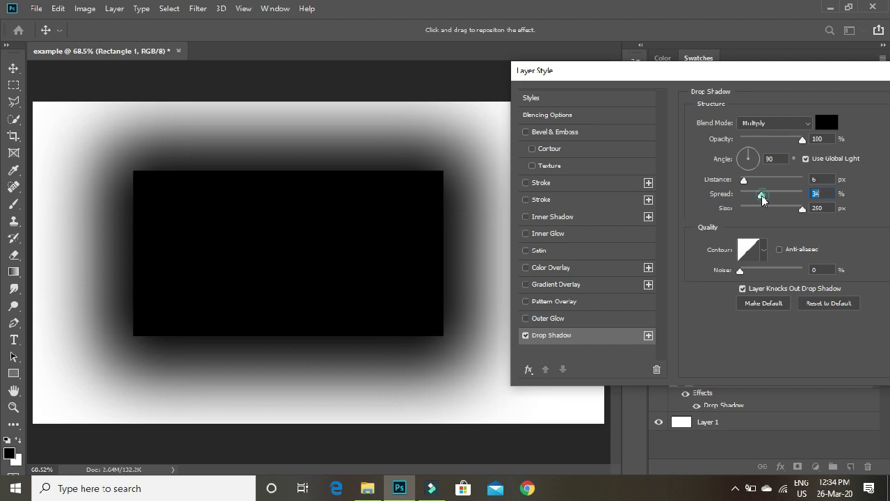
{"action": "mouse_move", "coordinate": [757, 196]}
{"action": "left_mouse_down"}
{"action": "mouse_move", "coordinate": [741, 195]}
{"action": "mouse_move", "coordinate": [777, 182]}
{"action": "mouse_move", "coordinate": [706, 197]}
{"action": "left_mouse_up"}
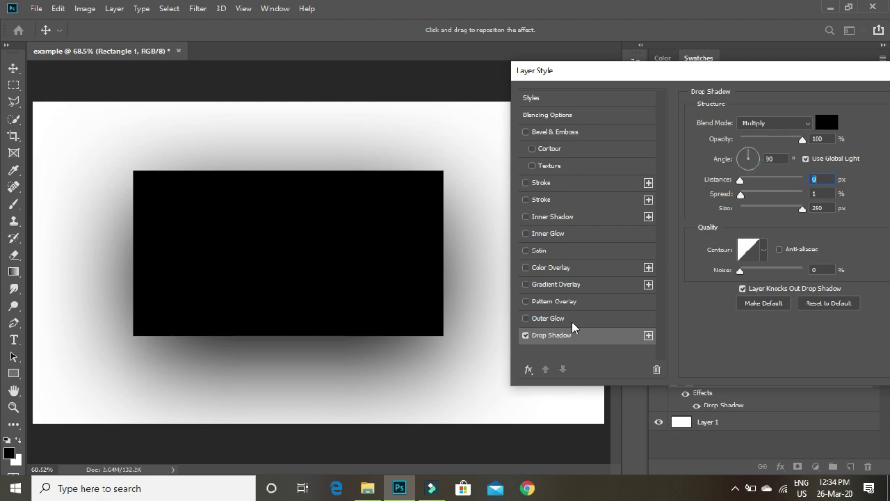
Add a Gradient Overlay using the purple-to-orange preset.
{"action": "left_click", "coordinate": [553, 285]}
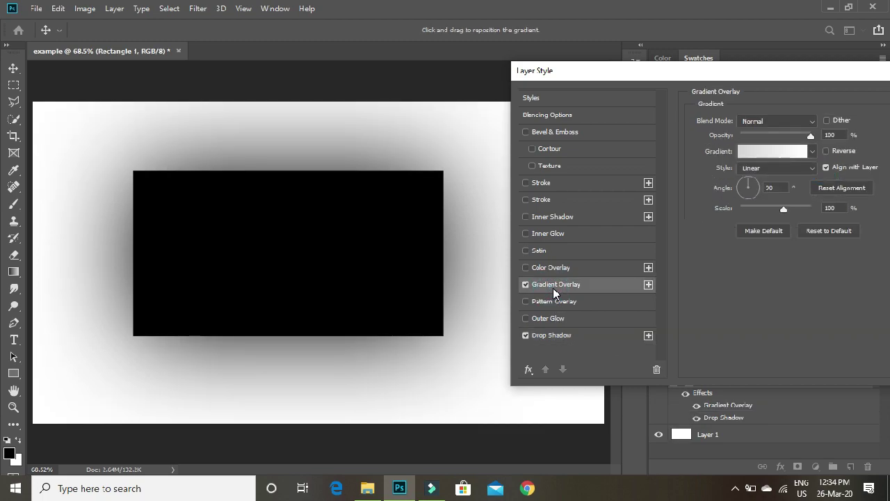
{"action": "left_click", "coordinate": [800, 152]}
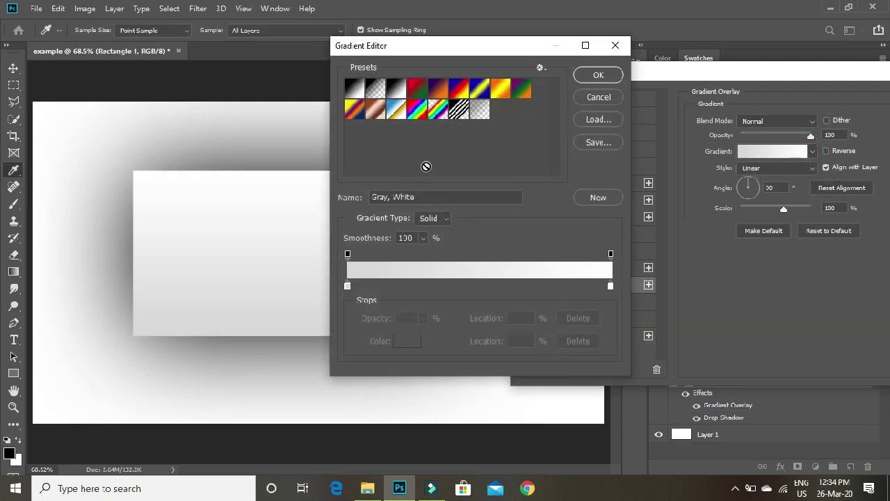
{"action": "left_click", "coordinate": [771, 149]}
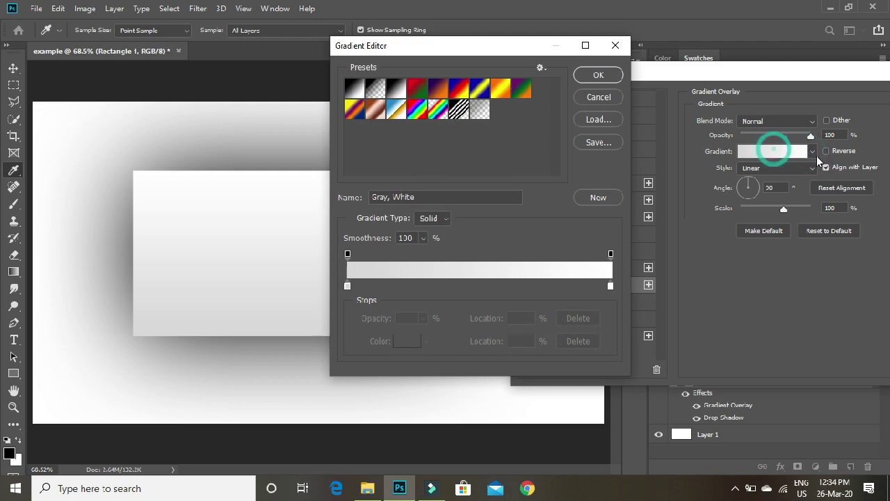
{"action": "left_click", "coordinate": [811, 151]}
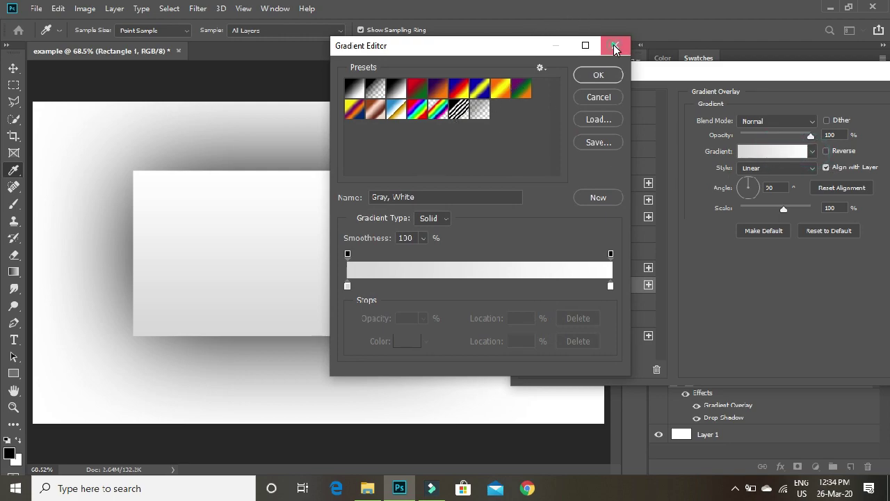
{"action": "left_click", "coordinate": [615, 45]}
{"action": "left_click", "coordinate": [812, 152]}
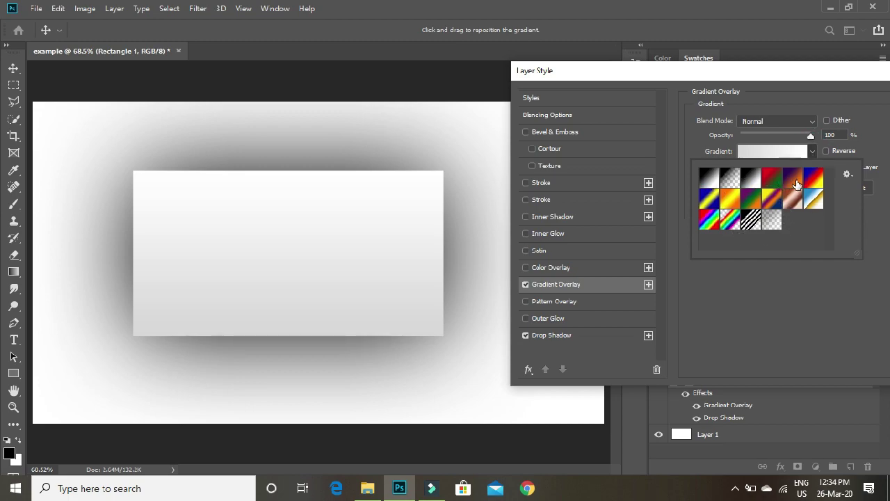
{"action": "left_click", "coordinate": [795, 180]}
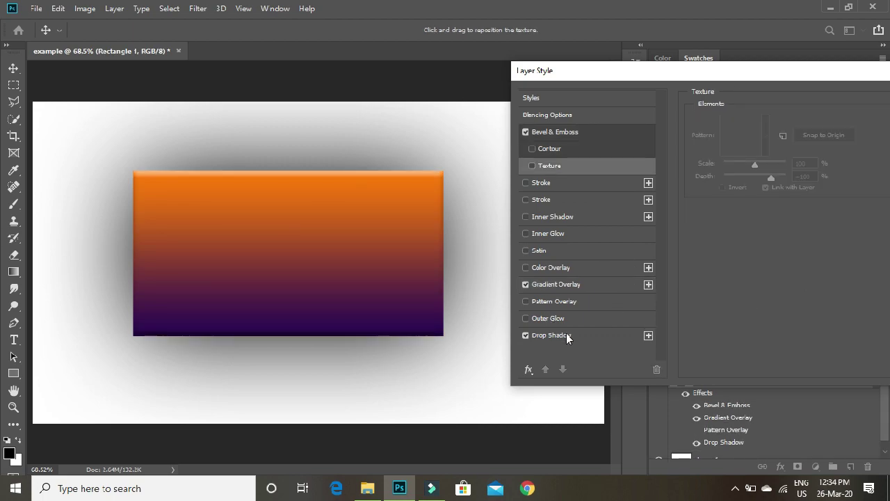
Add a bevel Texture at 1000 scale with a speckled pattern, then apply the style.
{"action": "left_click", "coordinate": [548, 166]}
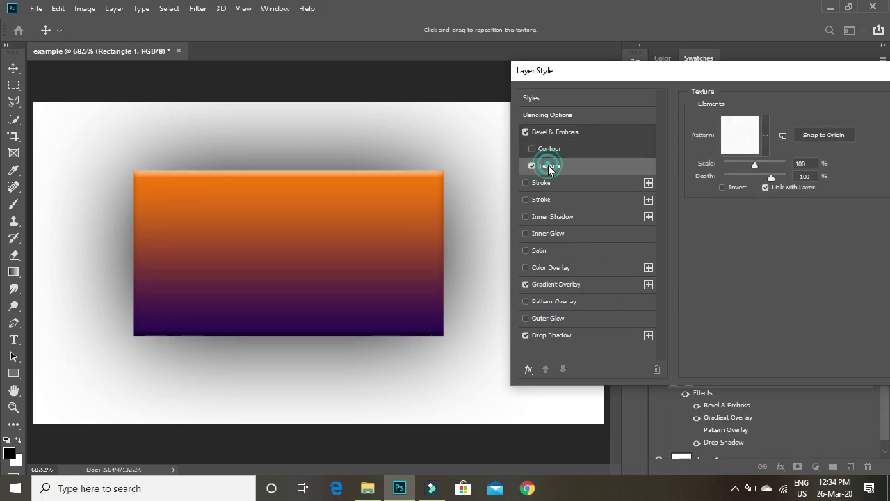
{"action": "left_click_drag", "start_coordinate": [757, 169], "coordinate": [806, 164]}
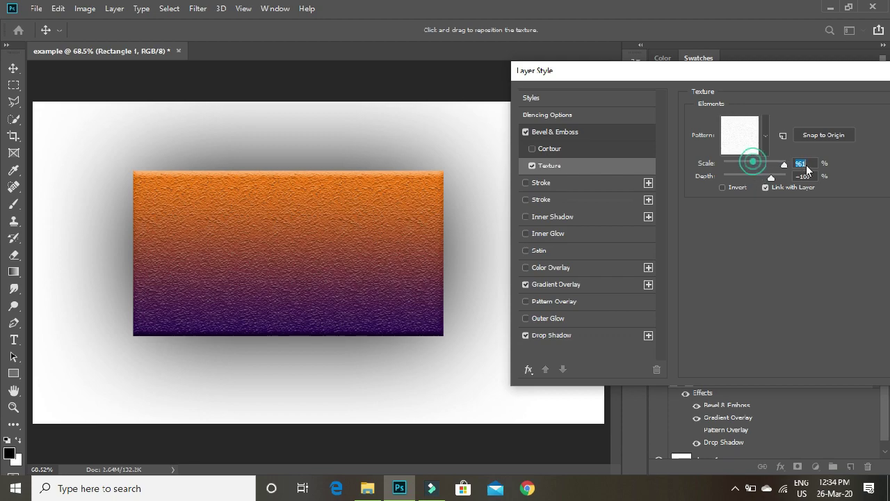
{"action": "left_click", "coordinate": [765, 136]}
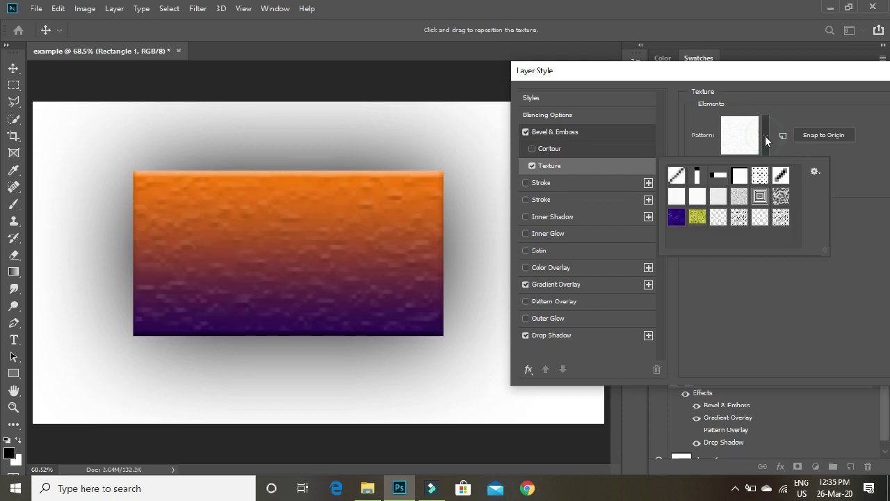
{"action": "left_click", "coordinate": [677, 217]}
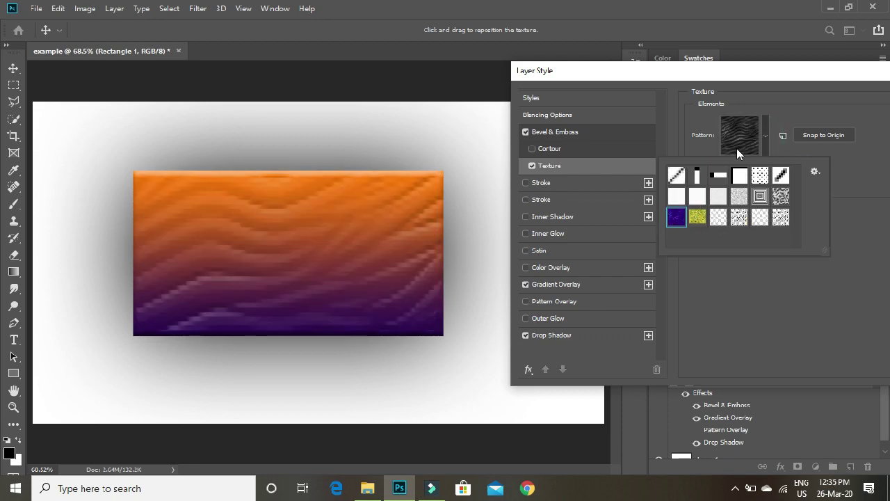
{"action": "left_click", "coordinate": [698, 217]}
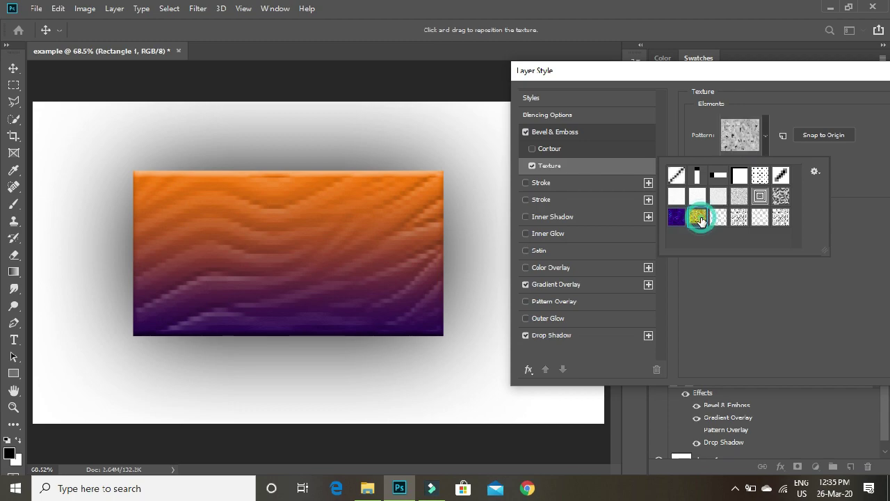
{"action": "left_click_drag", "start_coordinate": [831, 66], "coordinate": [656, 71]}
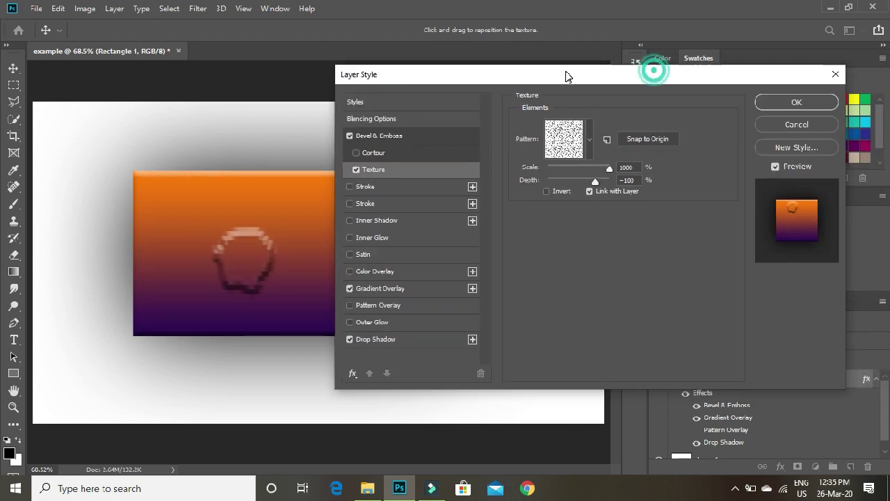
{"action": "left_click", "coordinate": [793, 102]}
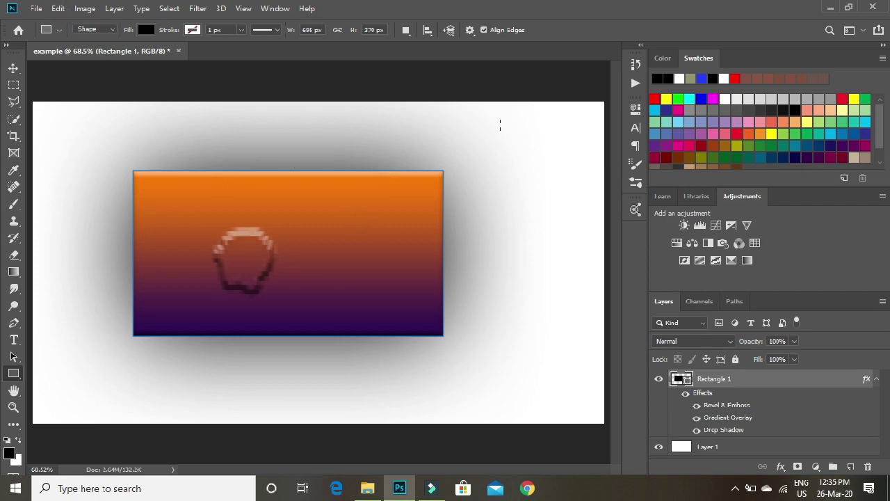
Open the misty road JPEG and the red Audi JPEG from New Volume (F:).
{"action": "left_click", "coordinate": [36, 9]}
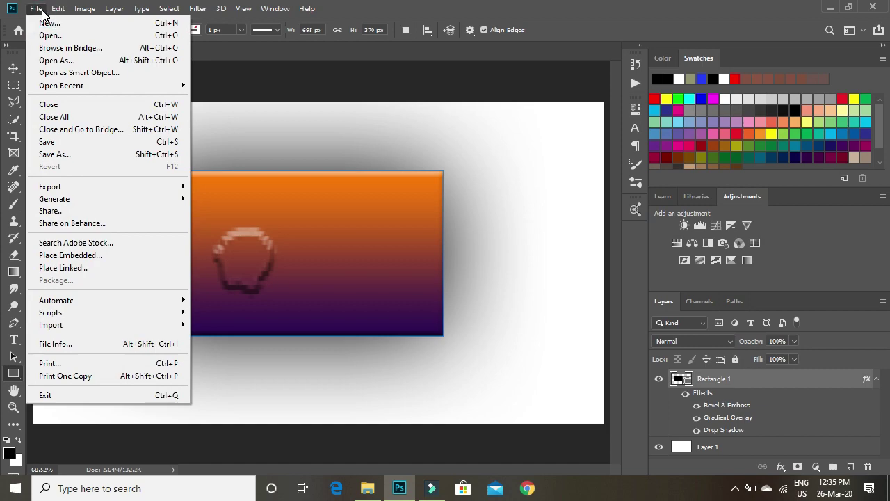
{"action": "left_click", "coordinate": [88, 37]}
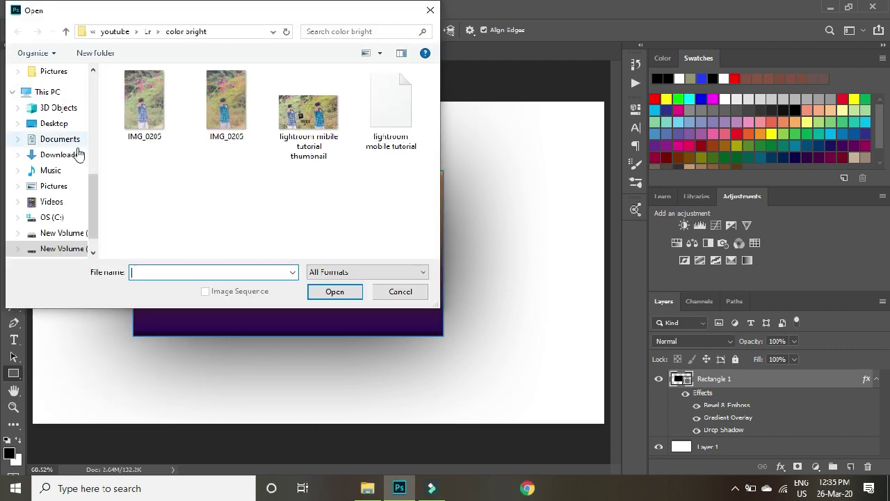
{"action": "scroll", "coordinate": [79, 154], "scroll_direction": "down", "scroll_amount": 1}
{"action": "left_click", "coordinate": [68, 212]}
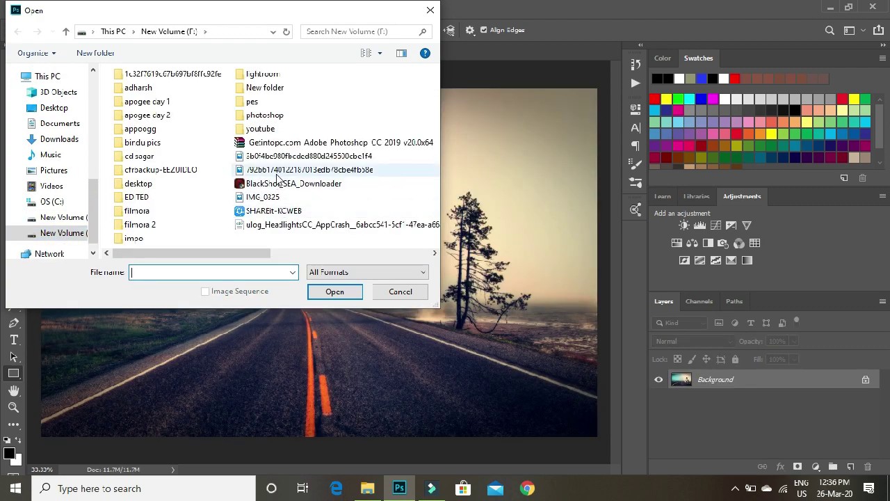
{"action": "left_click", "coordinate": [275, 169]}
{"action": "left_click", "coordinate": [331, 291]}
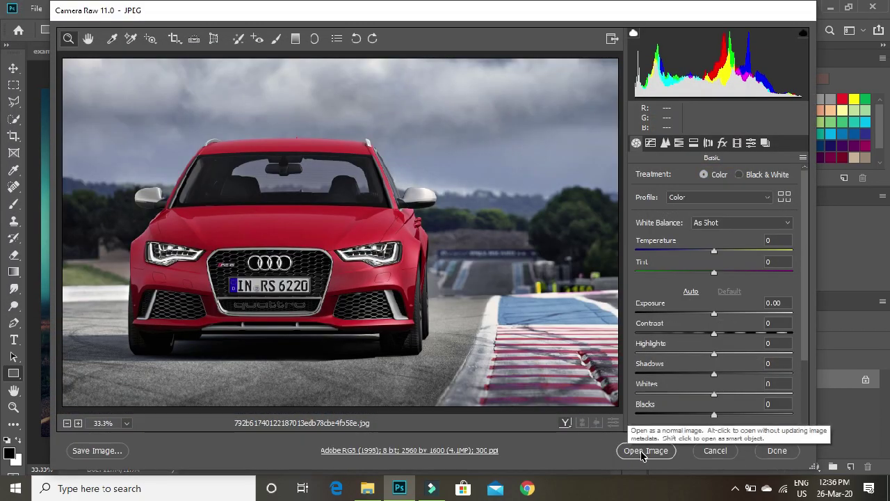
{"action": "left_click", "coordinate": [643, 452]}
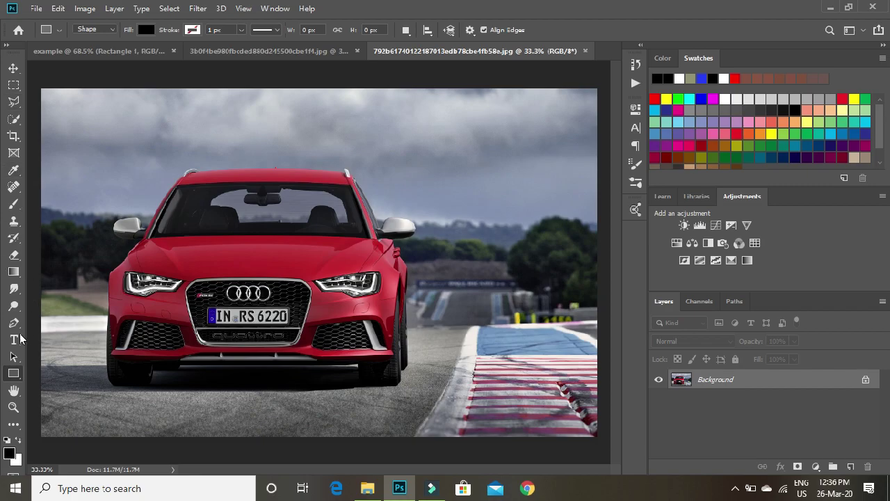
Zoom in on the car's front and unlock the Background layer into Layer 0.
{"action": "left_click", "coordinate": [14, 407]}
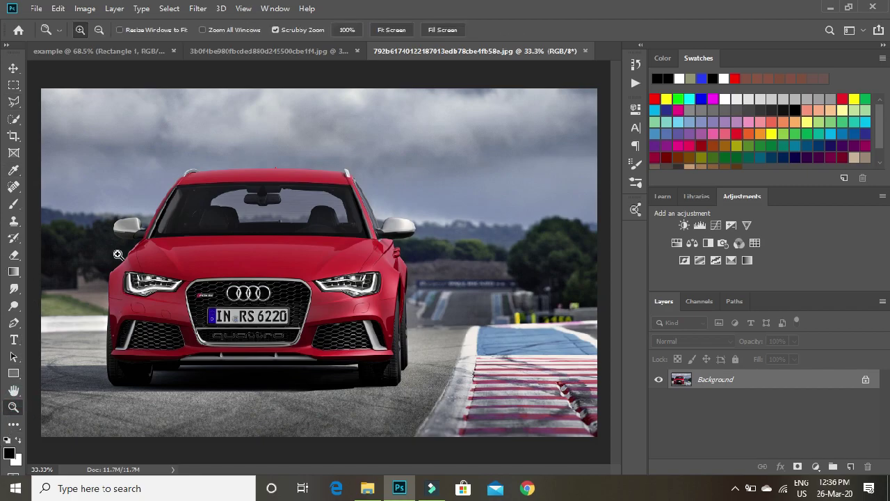
{"action": "left_click_drag", "start_coordinate": [119, 254], "coordinate": [185, 339]}
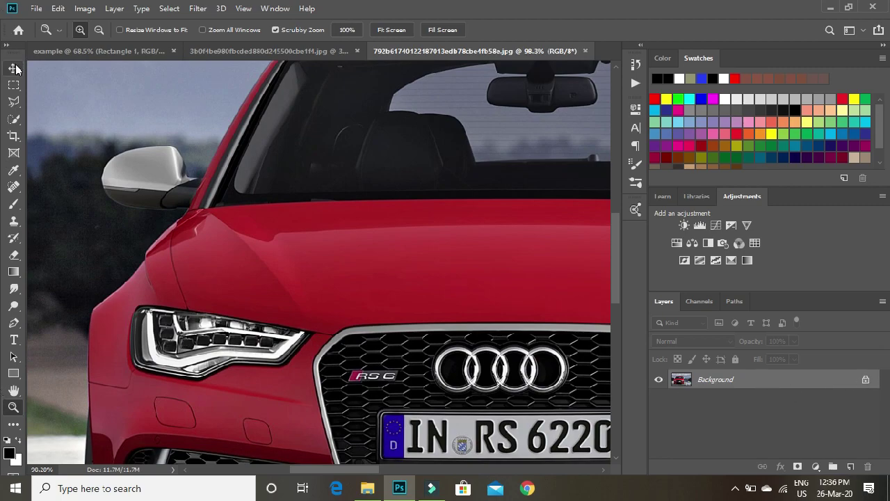
{"action": "left_click", "coordinate": [13, 68]}
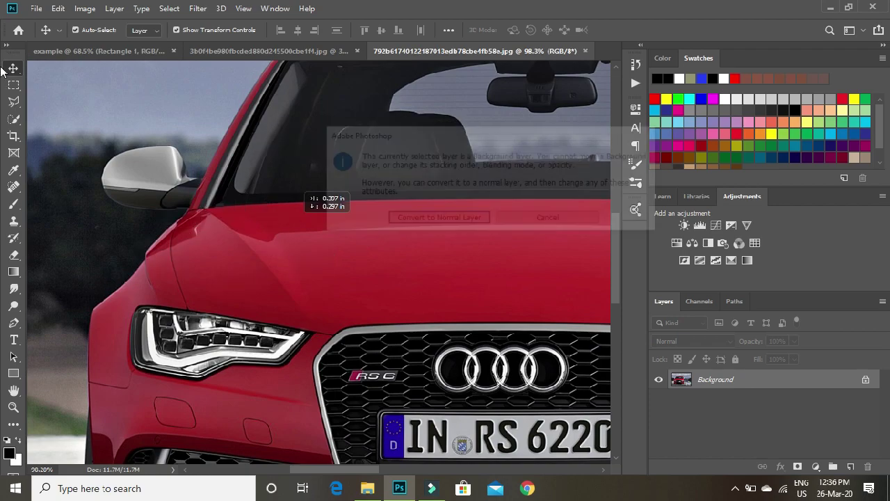
{"action": "left_click", "coordinate": [529, 221]}
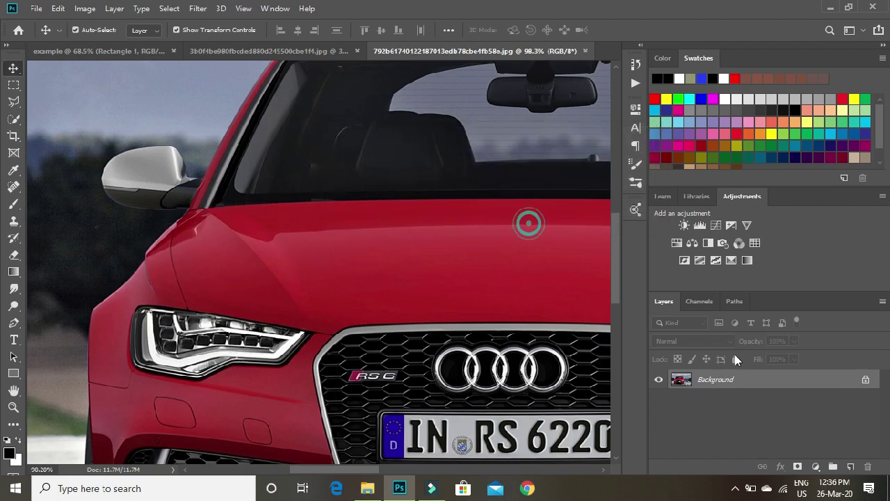
{"action": "left_click", "coordinate": [866, 381]}
{"action": "key", "text": "h"}
{"action": "double_click", "coordinate": [800, 379]}
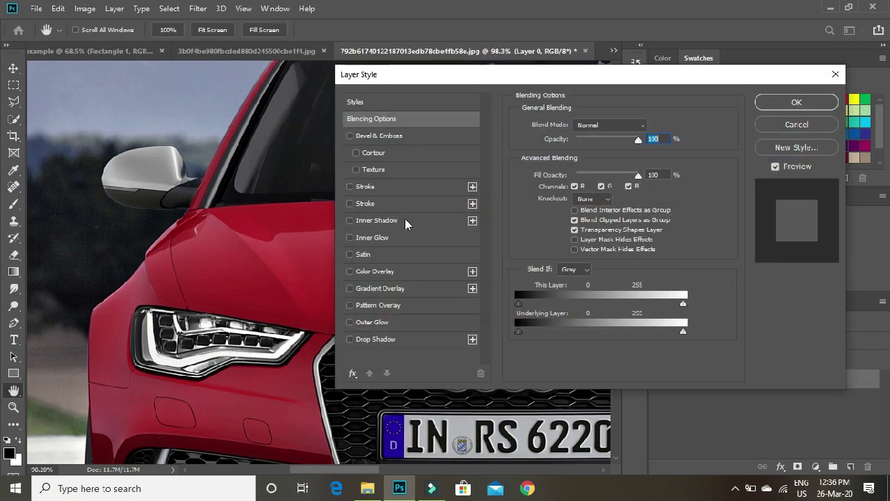
{"action": "left_click", "coordinate": [797, 124]}
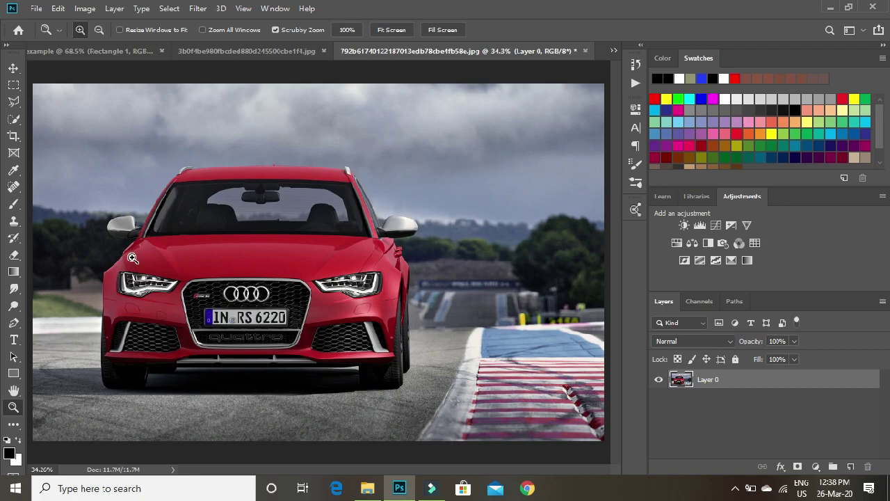
Try outlining the car's front with the Polygonal Lasso, then discard that selection.
{"action": "left_click", "coordinate": [105, 263]}
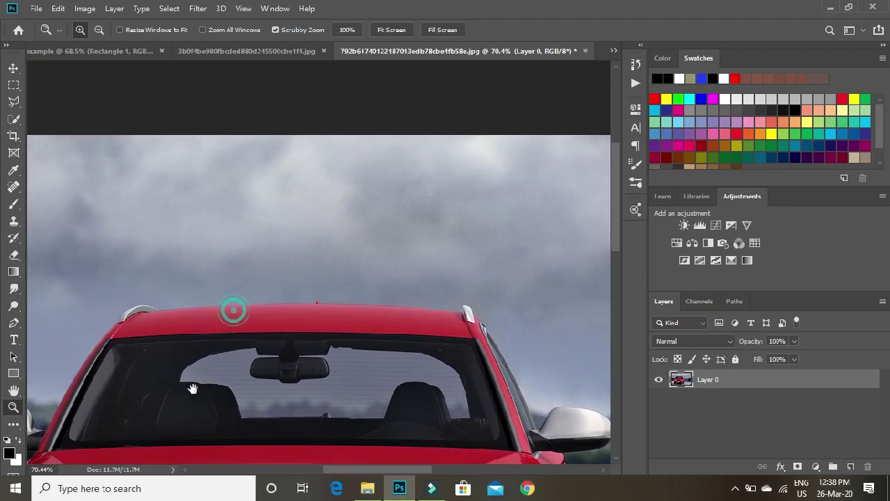
{"action": "mouse_move", "coordinate": [233, 311]}
{"action": "left_mouse_down"}
{"action": "mouse_move", "coordinate": [231, 257]}
{"action": "mouse_move", "coordinate": [276, 213]}
{"action": "left_mouse_up"}
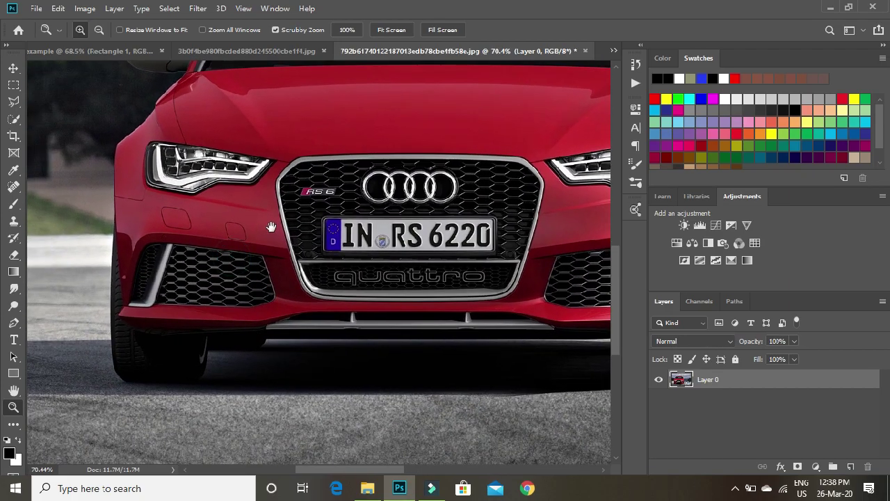
{"action": "left_click", "coordinate": [13, 101]}
{"action": "left_click", "coordinate": [44, 116]}
{"action": "left_click", "coordinate": [114, 370]}
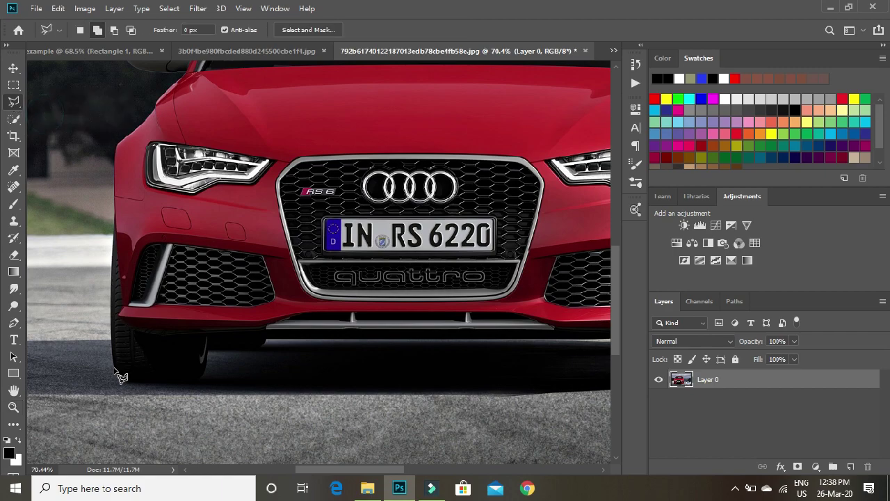
{"action": "left_click", "coordinate": [114, 280]}
{"action": "left_click", "coordinate": [113, 235]}
{"action": "left_click", "coordinate": [121, 139]}
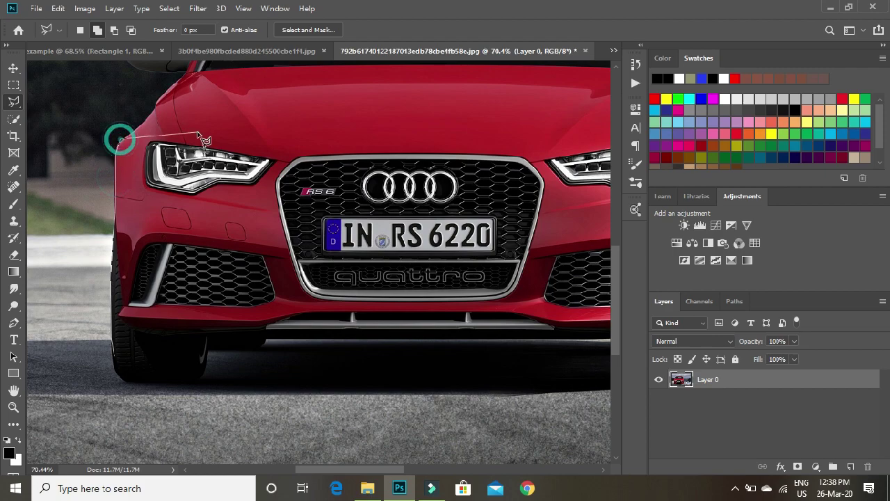
{"action": "left_click", "coordinate": [198, 132]}
{"action": "left_click", "coordinate": [240, 356]}
{"action": "left_click", "coordinate": [149, 364]}
{"action": "left_click", "coordinate": [116, 354]}
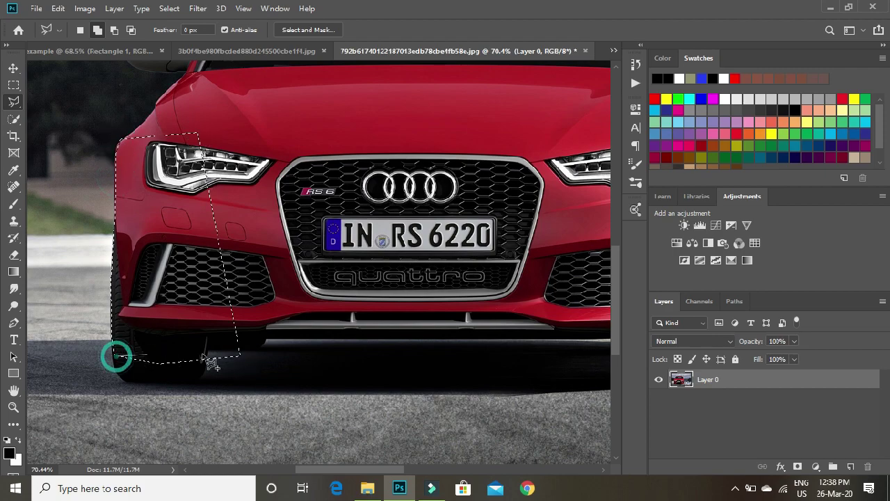
{"action": "key", "text": "Escape"}
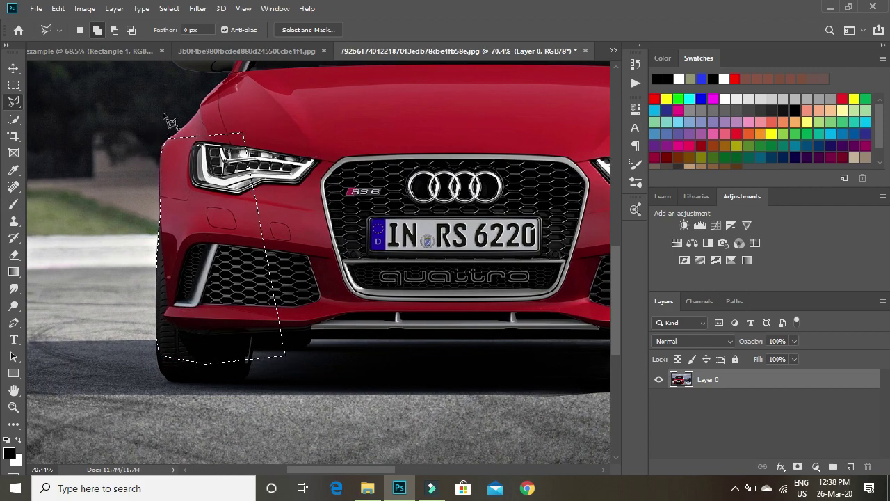
{"action": "key", "text": "ctrl+d"}
Select the car's roof with Quick Selection in Add mode.
{"action": "left_click", "coordinate": [14, 118]}
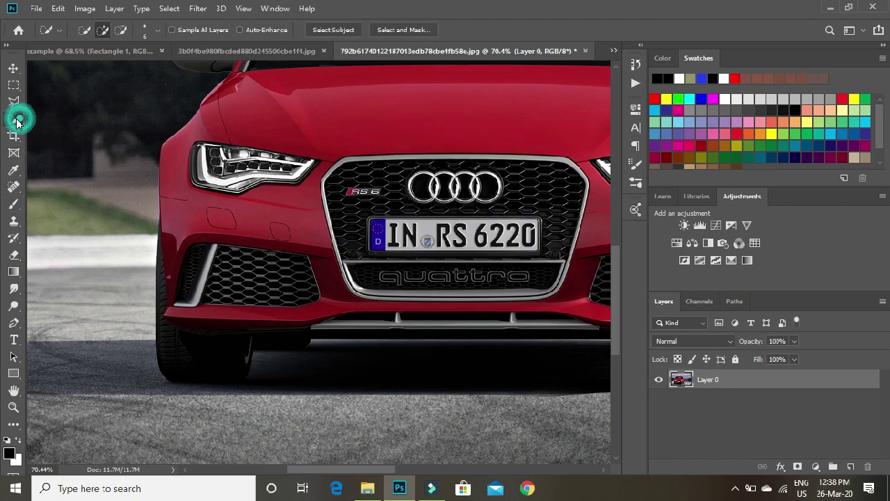
{"action": "left_click", "coordinate": [102, 30]}
{"action": "left_click_drag", "start_coordinate": [238, 328], "coordinate": [192, 218]}
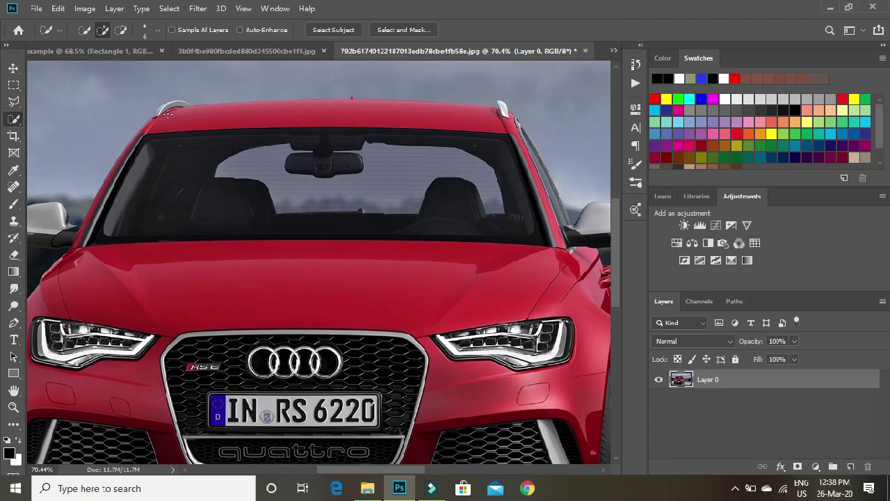
{"action": "left_click_drag", "start_coordinate": [166, 112], "coordinate": [498, 112]}
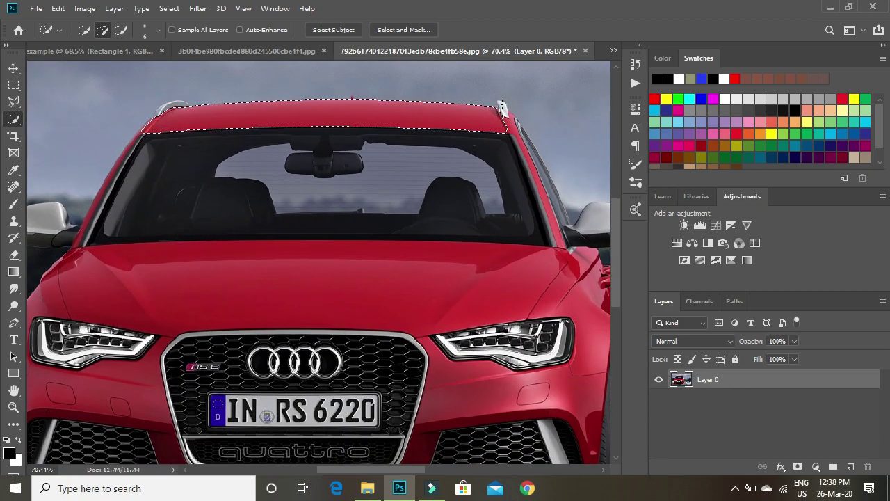
{"action": "left_click", "coordinate": [170, 106]}
Zoom in on the windshield's upper-left corner and resume Quick Selection in Add mode.
{"action": "left_click_drag", "start_coordinate": [102, 88], "coordinate": [113, 125]}
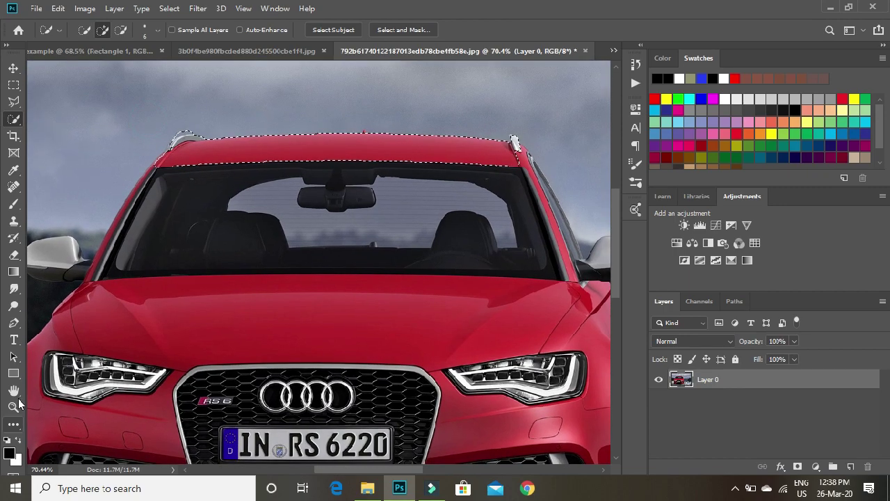
{"action": "left_click", "coordinate": [13, 407]}
{"action": "mouse_move", "coordinate": [131, 208]}
{"action": "left_mouse_down"}
{"action": "mouse_move", "coordinate": [166, 217]}
{"action": "mouse_move", "coordinate": [179, 183]}
{"action": "left_mouse_up"}
{"action": "left_click_drag", "start_coordinate": [179, 144], "coordinate": [195, 144]}
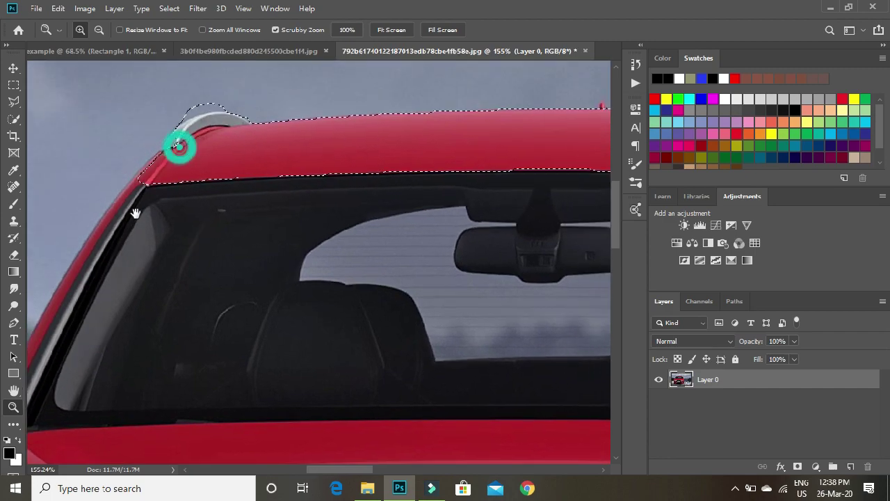
{"action": "left_click", "coordinate": [13, 118]}
{"action": "left_click", "coordinate": [119, 31]}
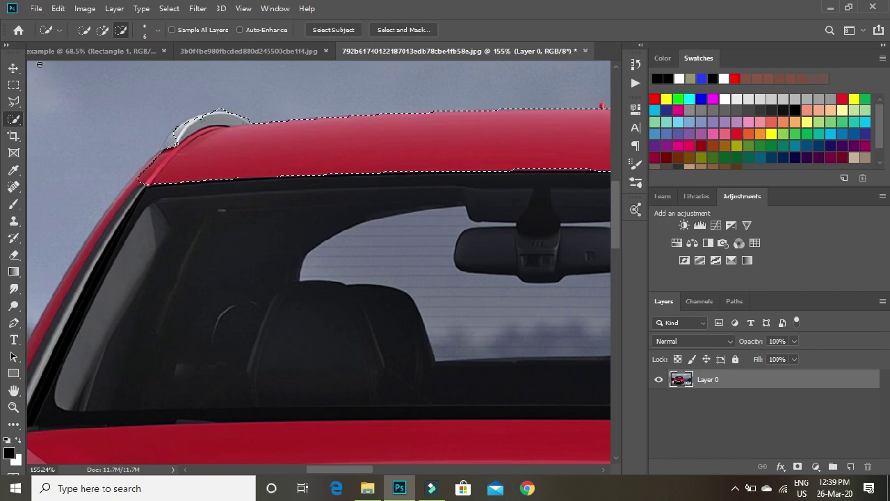
{"action": "left_click", "coordinate": [102, 30]}
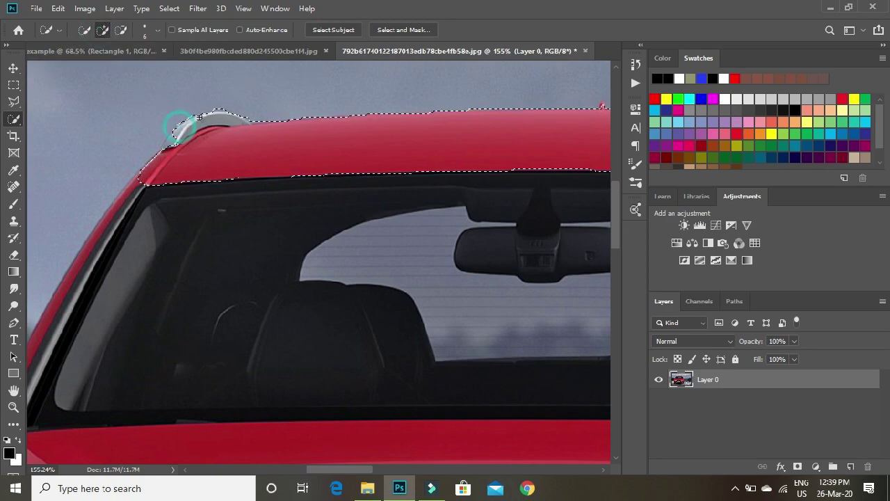
Add the side mirror to the selection and pan across the grille, roof and bumper.
{"action": "left_click_drag", "start_coordinate": [134, 183], "coordinate": [215, 239]}
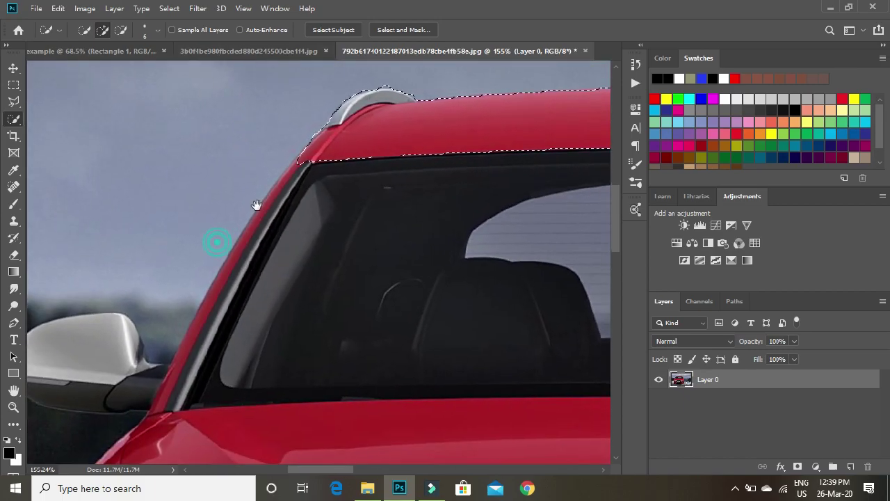
{"action": "mouse_move", "coordinate": [264, 160]}
{"action": "left_mouse_down"}
{"action": "mouse_move", "coordinate": [306, 132]}
{"action": "mouse_move", "coordinate": [202, 28]}
{"action": "left_mouse_up"}
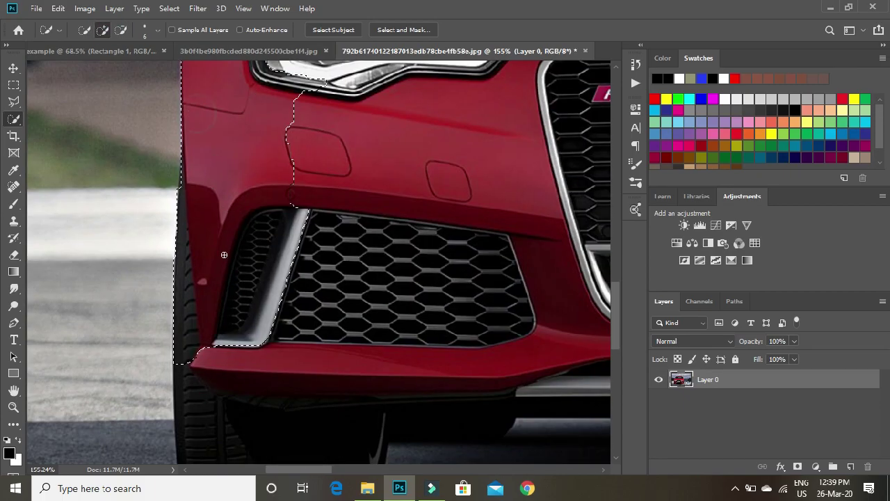
{"action": "left_click_drag", "start_coordinate": [276, 445], "coordinate": [276, 258]}
{"action": "left_click_drag", "start_coordinate": [313, 84], "coordinate": [345, 258]}
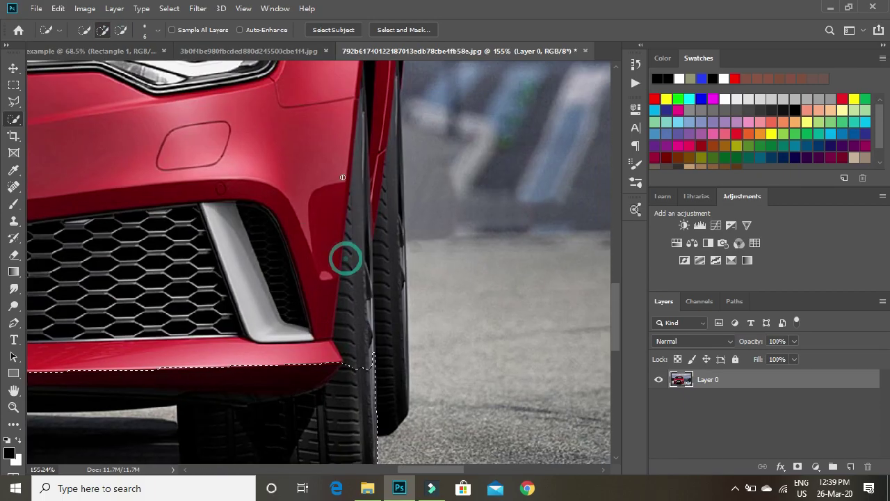
{"action": "mouse_move", "coordinate": [348, 83]}
{"action": "left_mouse_down"}
{"action": "mouse_move", "coordinate": [355, 258]}
{"action": "mouse_move", "coordinate": [369, 256]}
{"action": "mouse_move", "coordinate": [292, 91]}
{"action": "left_mouse_up"}
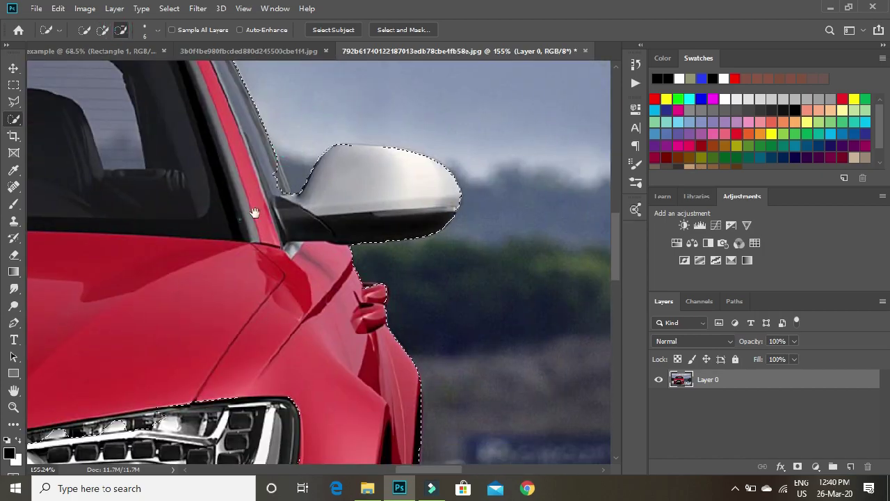
{"action": "left_click_drag", "start_coordinate": [293, 278], "coordinate": [112, 129]}
{"action": "key", "text": "ctrl+0"}
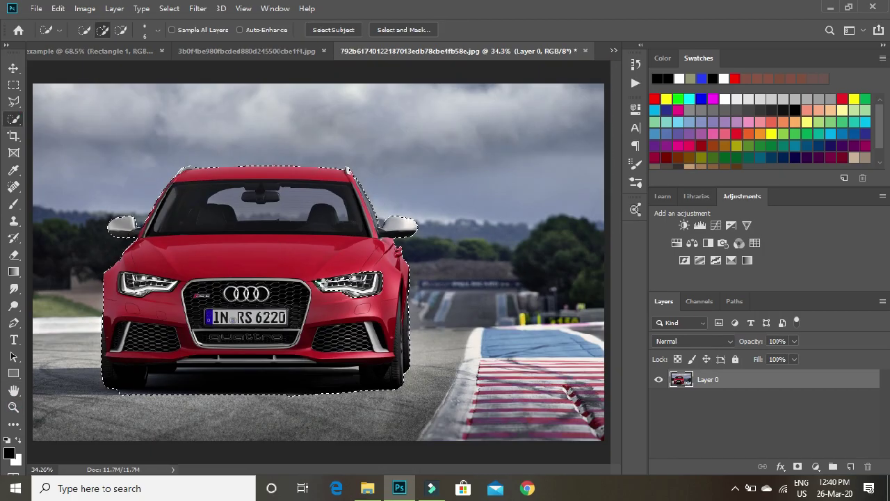
{"action": "left_click", "coordinate": [244, 362]}
Fit the car on screen and copy the selected car onto a new Layer 1.
{"action": "right_click", "coordinate": [220, 202]}
{"action": "left_click", "coordinate": [259, 223]}
{"action": "right_click", "coordinate": [261, 219]}
{"action": "left_click", "coordinate": [283, 224]}
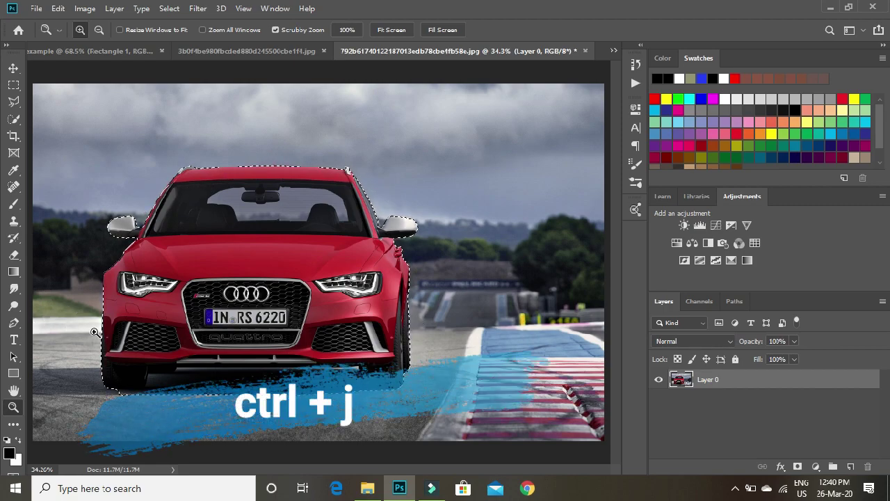
{"action": "key", "text": "ctrl+j"}
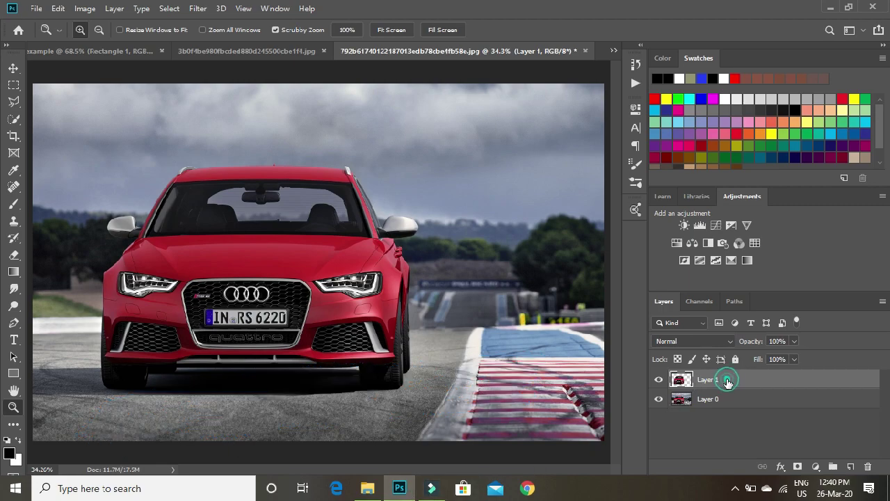
{"action": "left_click", "coordinate": [717, 402]}
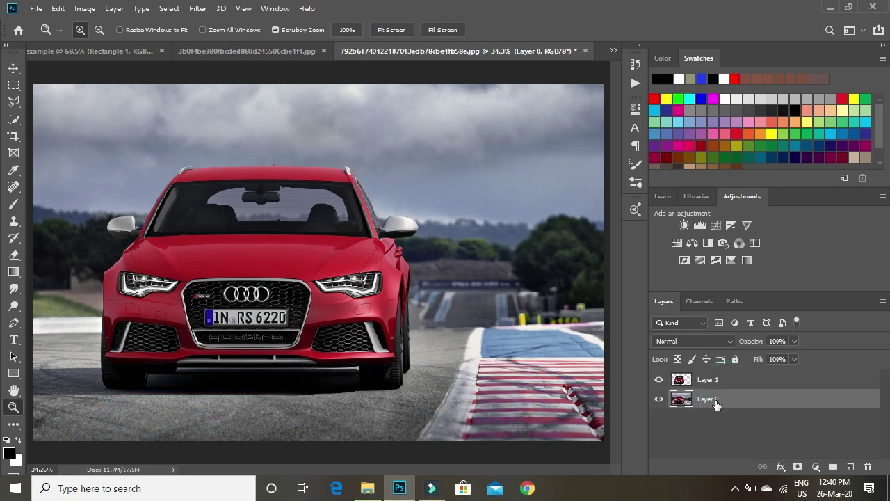
{"action": "left_click", "coordinate": [723, 379]}
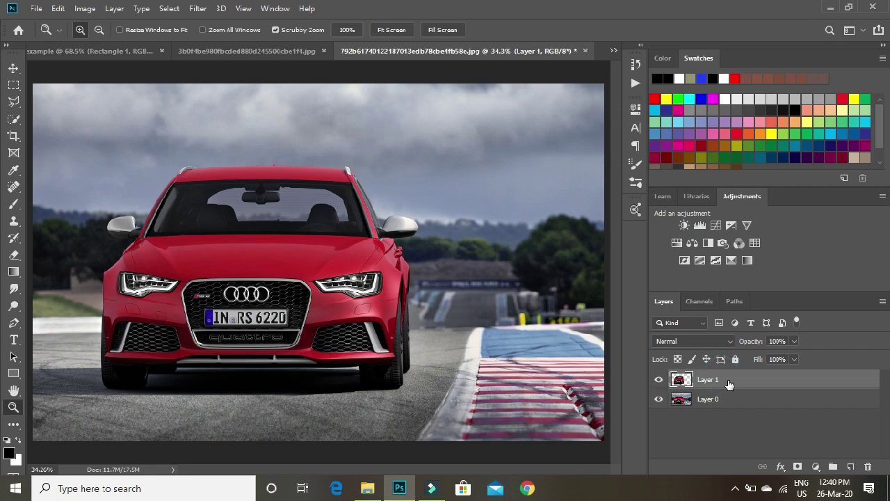
Slide the Layer 1 car copy to the right, then go to the example document.
{"action": "left_click", "coordinate": [13, 67]}
{"action": "mouse_move", "coordinate": [202, 309]}
{"action": "left_mouse_down"}
{"action": "mouse_move", "coordinate": [236, 291]}
{"action": "mouse_move", "coordinate": [413, 319]}
{"action": "mouse_move", "coordinate": [422, 303]}
{"action": "left_mouse_up"}
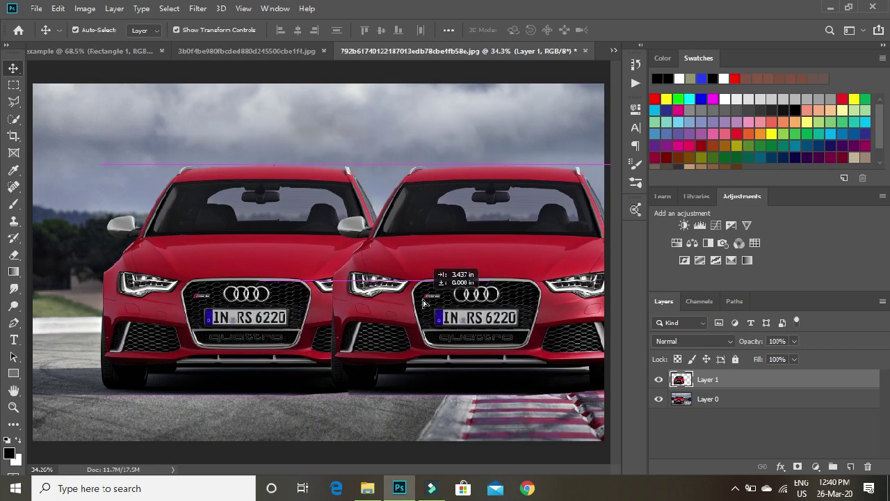
{"action": "left_click_drag", "start_coordinate": [423, 303], "coordinate": [371, 303]}
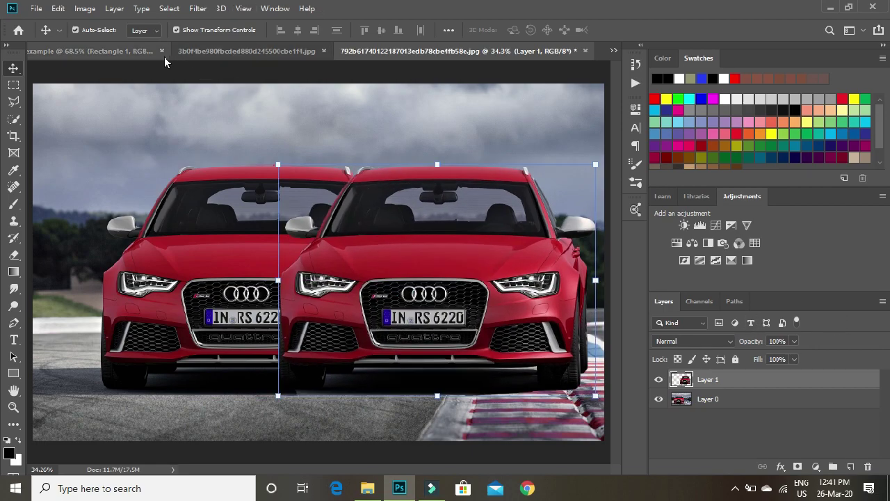
{"action": "left_click", "coordinate": [123, 51]}
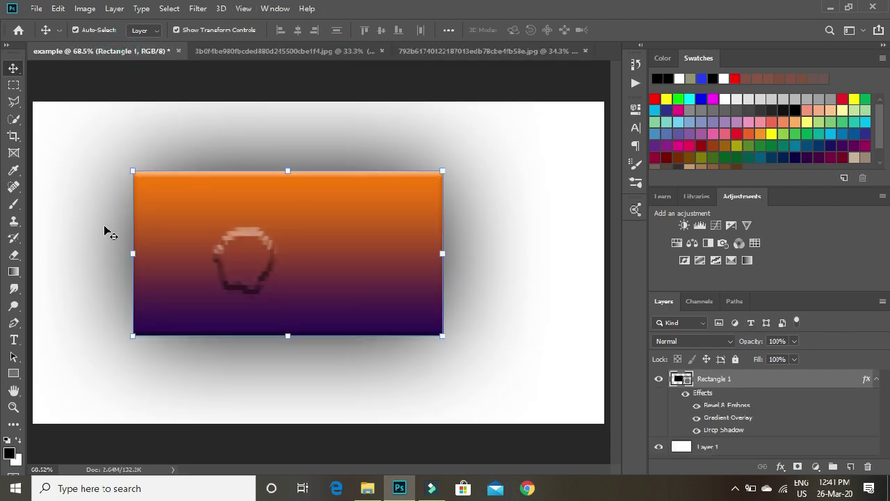
Back on the Audi image, try a 250 px Drop Shadow on Layer 1.
{"action": "left_click", "coordinate": [454, 51]}
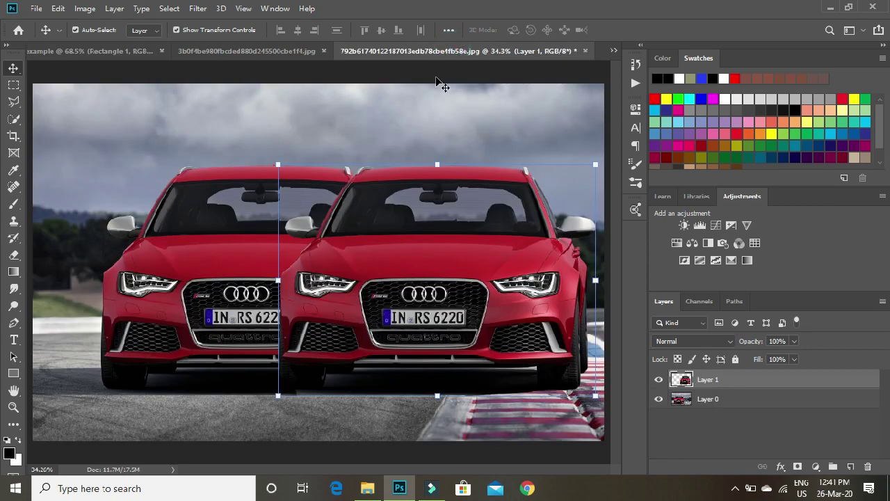
{"action": "double_click", "coordinate": [718, 381]}
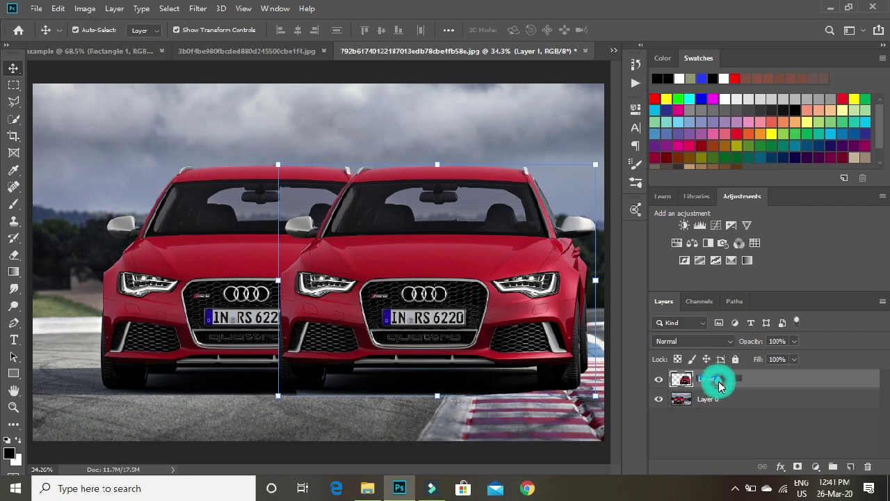
{"action": "left_click", "coordinate": [805, 381]}
{"action": "double_click", "coordinate": [805, 381]}
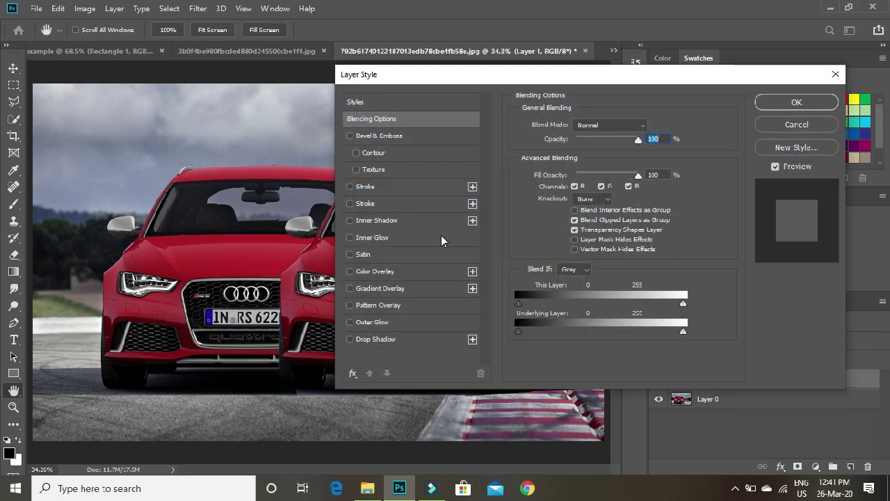
{"action": "left_click_drag", "start_coordinate": [385, 75], "coordinate": [598, 70]}
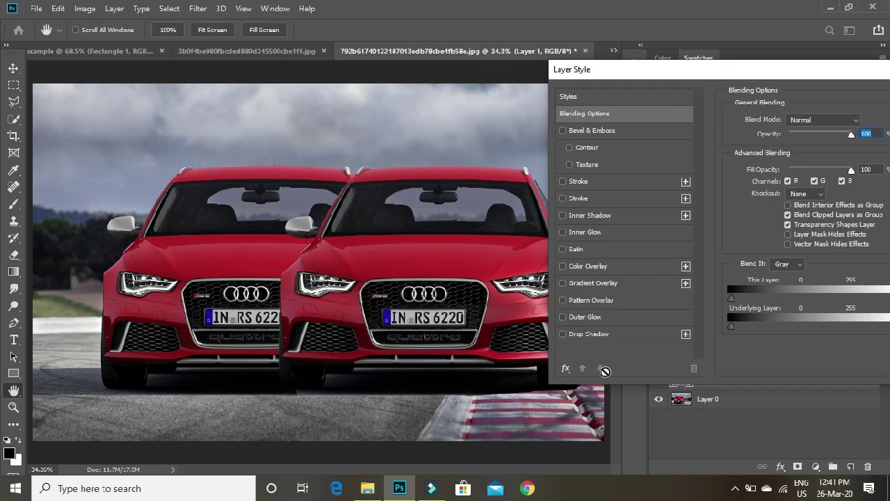
{"action": "left_click", "coordinate": [564, 335]}
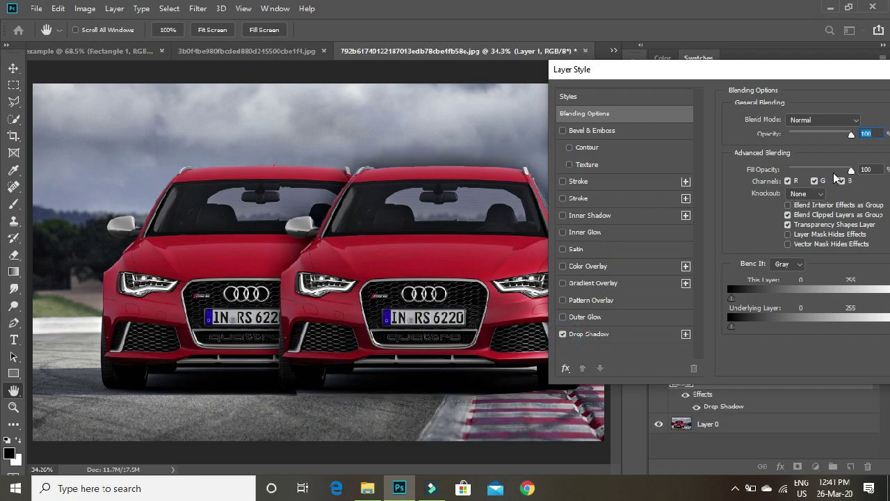
{"action": "left_click", "coordinate": [592, 337]}
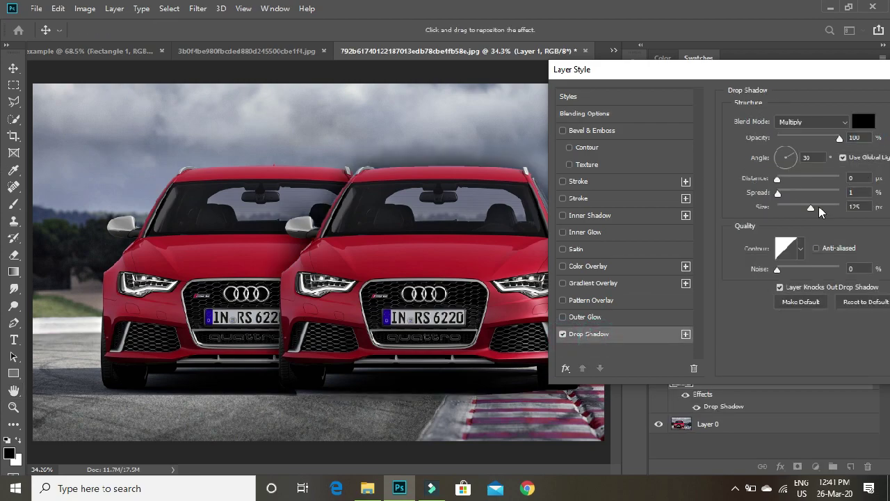
{"action": "left_click_drag", "start_coordinate": [811, 211], "coordinate": [864, 209]}
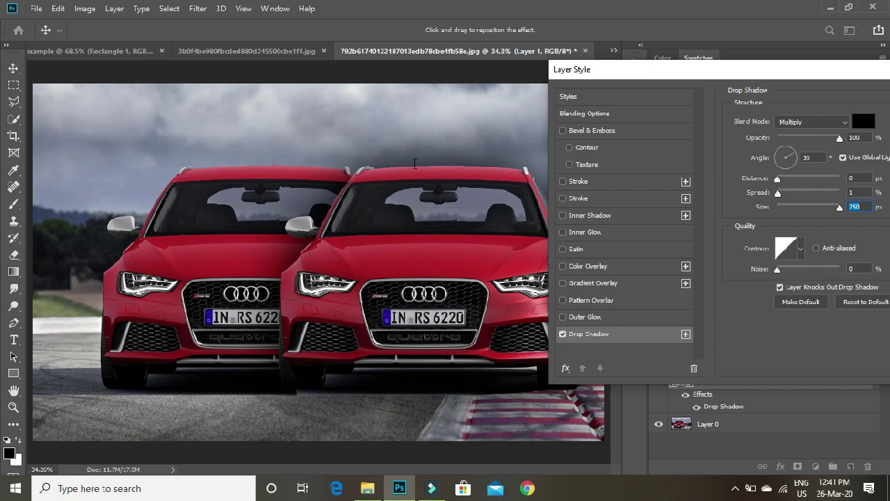
Try a Screen-mode Color Overlay, then close Layer Style without applying.
{"action": "left_click", "coordinate": [582, 267]}
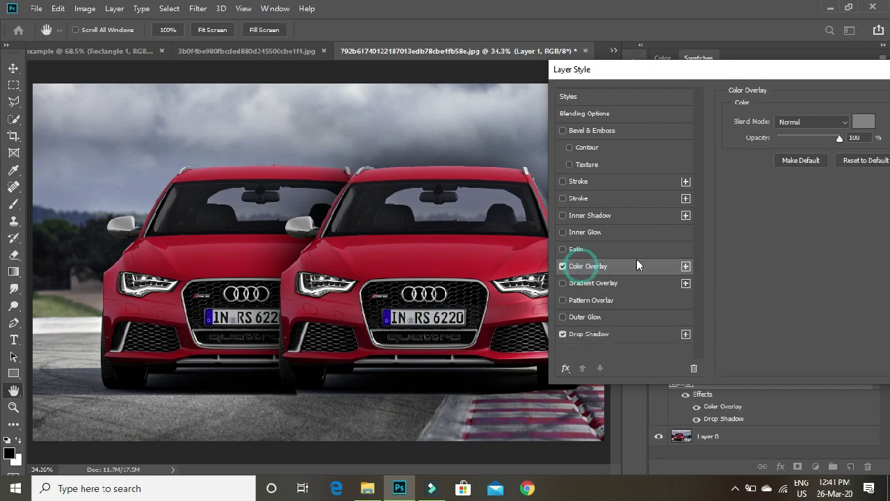
{"action": "left_click", "coordinate": [793, 123]}
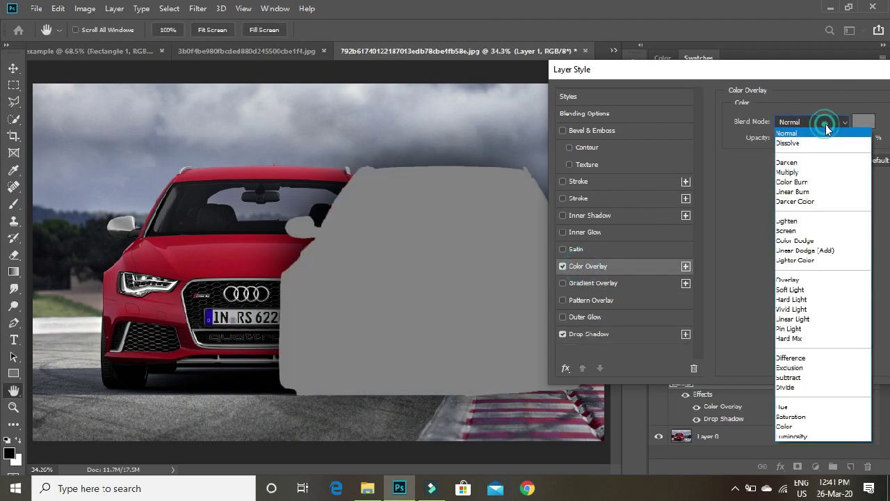
{"action": "left_click", "coordinate": [797, 232]}
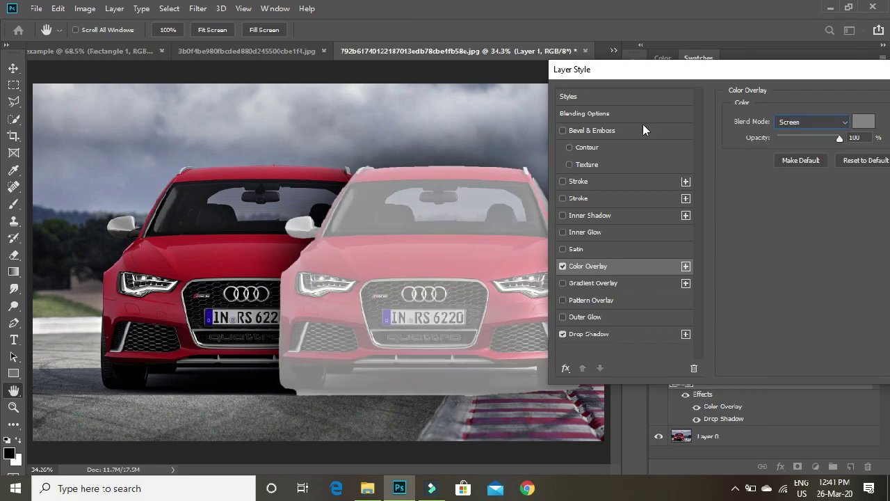
{"action": "left_click_drag", "start_coordinate": [858, 78], "coordinate": [643, 78]}
{"action": "left_click", "coordinate": [846, 75]}
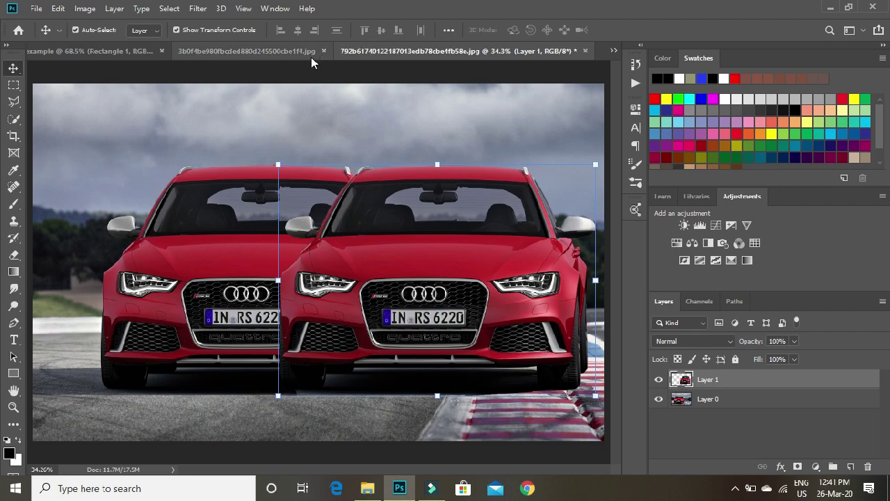
Drag the red Audi layer onto the misty road image and shrink it to fit.
{"action": "left_click", "coordinate": [285, 51]}
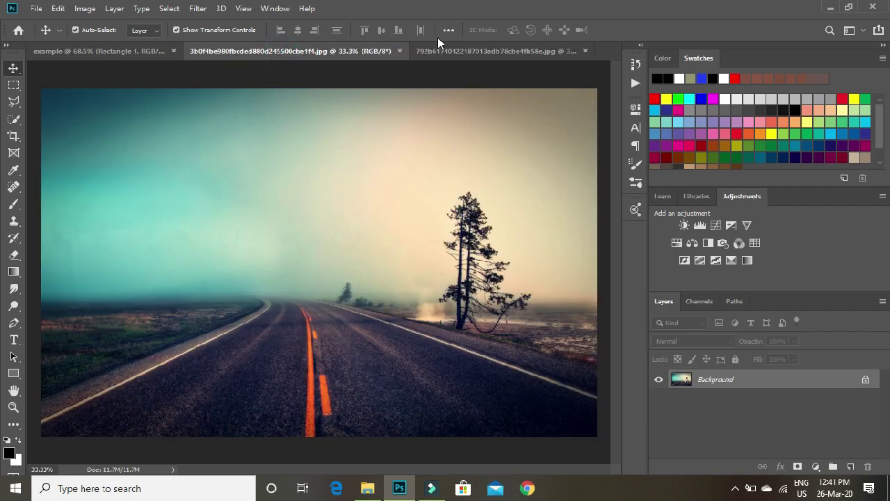
{"action": "left_click", "coordinate": [480, 51]}
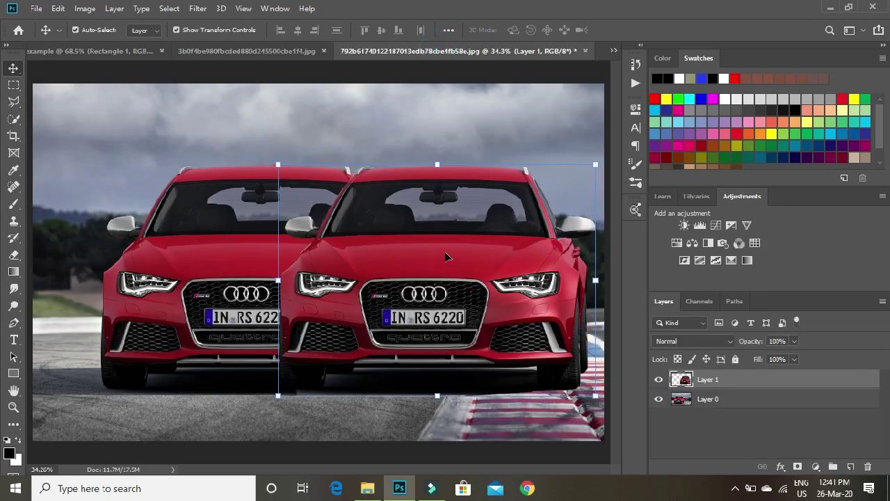
{"action": "left_click", "coordinate": [13, 69]}
{"action": "mouse_move", "coordinate": [132, 170]}
{"action": "left_mouse_down"}
{"action": "mouse_move", "coordinate": [283, 56]}
{"action": "mouse_move", "coordinate": [263, 273]}
{"action": "mouse_move", "coordinate": [309, 317]}
{"action": "mouse_move", "coordinate": [338, 325]}
{"action": "left_mouse_up"}
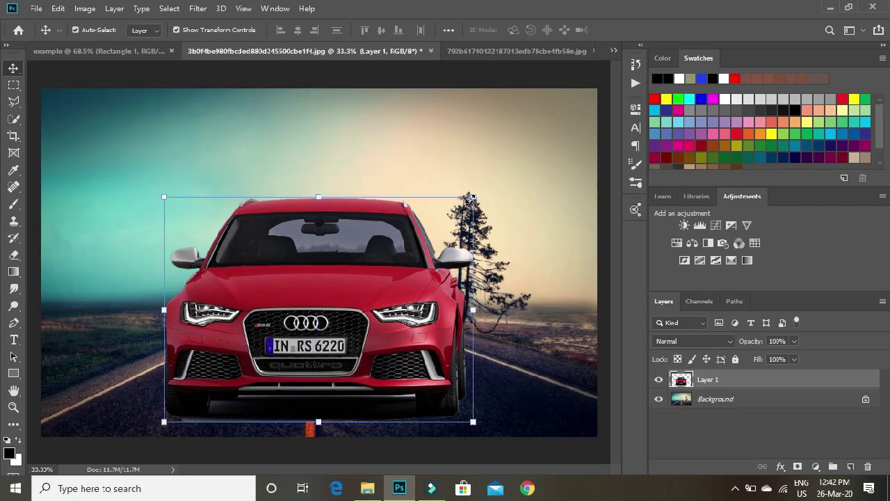
{"action": "left_click_drag", "start_coordinate": [471, 198], "coordinate": [409, 244]}
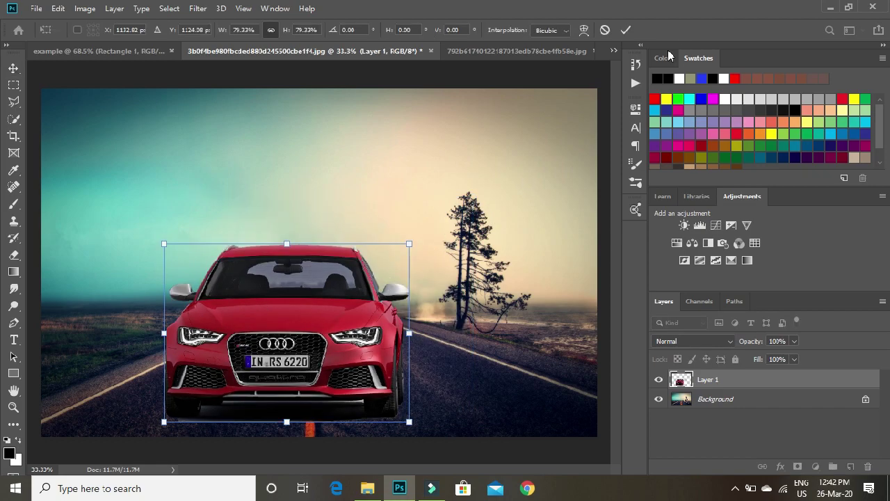
{"action": "left_click", "coordinate": [626, 31]}
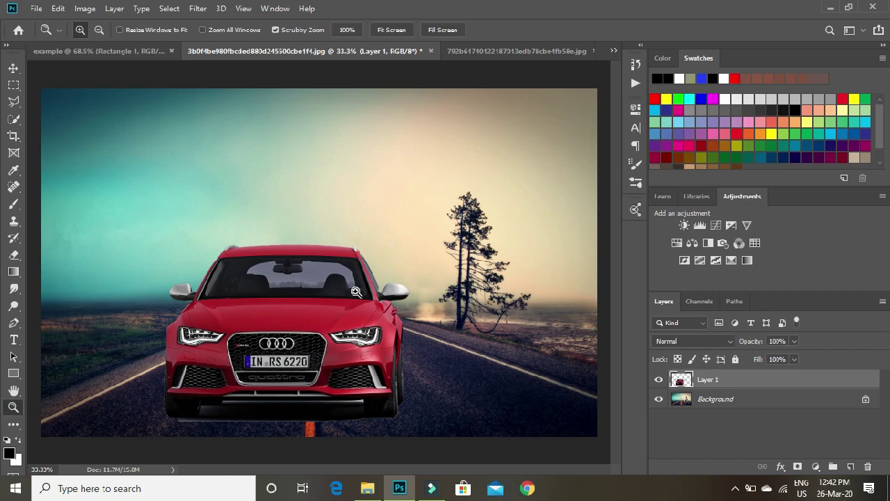
Rescale the car to about 101% and centre it on the road.
{"action": "key", "text": "ctrl+t"}
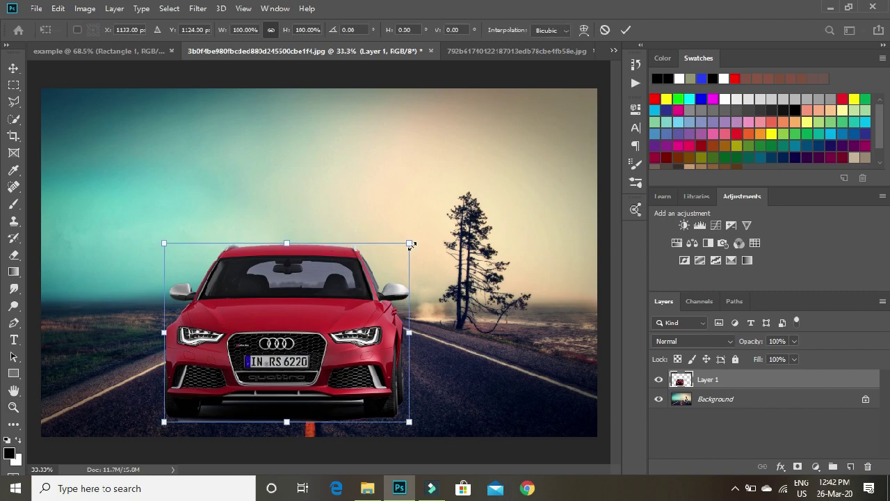
{"action": "mouse_move", "coordinate": [411, 244]}
{"action": "left_mouse_down"}
{"action": "mouse_move", "coordinate": [435, 200]}
{"action": "mouse_move", "coordinate": [575, 133]}
{"action": "mouse_move", "coordinate": [378, 251]}
{"action": "mouse_move", "coordinate": [413, 236]}
{"action": "left_mouse_up"}
{"action": "mouse_move", "coordinate": [304, 365]}
{"action": "left_mouse_down"}
{"action": "mouse_move", "coordinate": [343, 350]}
{"action": "mouse_move", "coordinate": [331, 366]}
{"action": "left_mouse_up"}
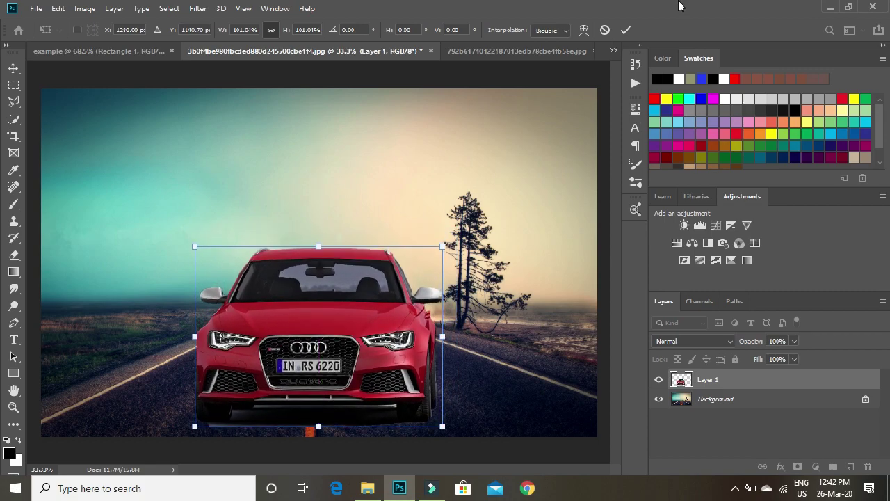
{"action": "left_click", "coordinate": [628, 30]}
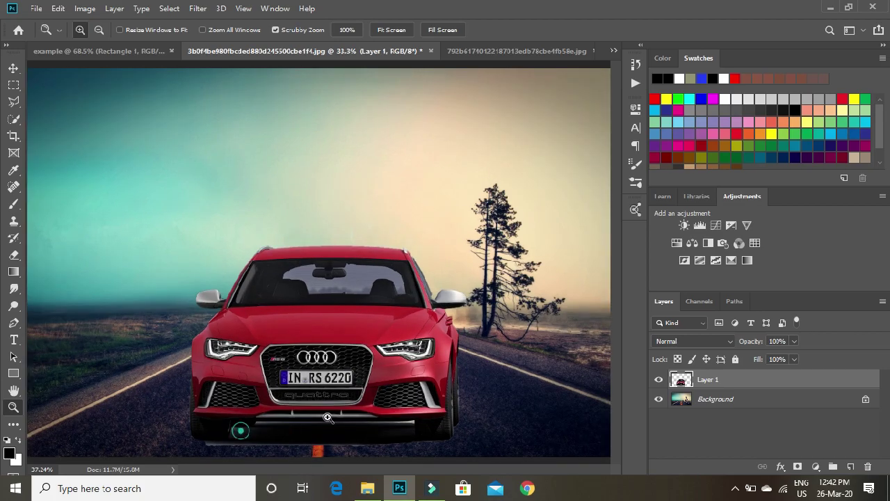
Zoom in on the front bumper and start a Polygonal Lasso outline along the tyre shadow.
{"action": "left_click_drag", "start_coordinate": [234, 429], "coordinate": [328, 371]}
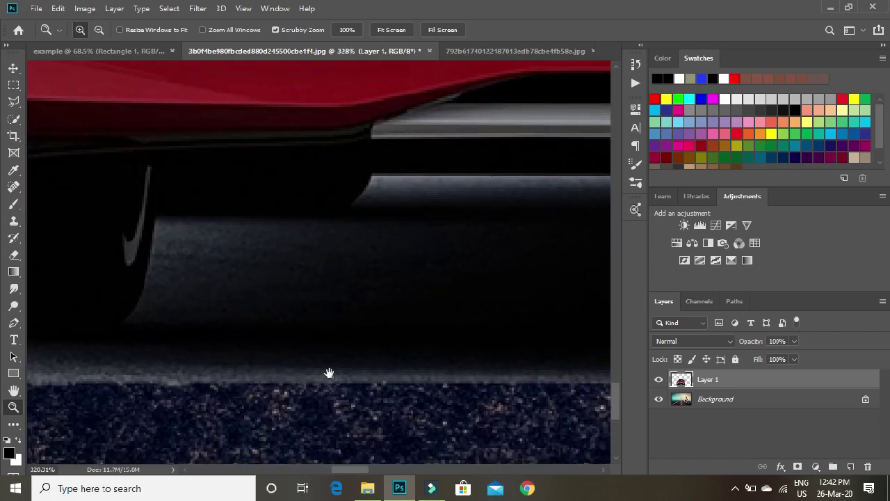
{"action": "mouse_move", "coordinate": [405, 334]}
{"action": "left_mouse_down"}
{"action": "mouse_move", "coordinate": [347, 338]}
{"action": "mouse_move", "coordinate": [407, 327]}
{"action": "mouse_move", "coordinate": [340, 264]}
{"action": "mouse_move", "coordinate": [358, 303]}
{"action": "left_mouse_up"}
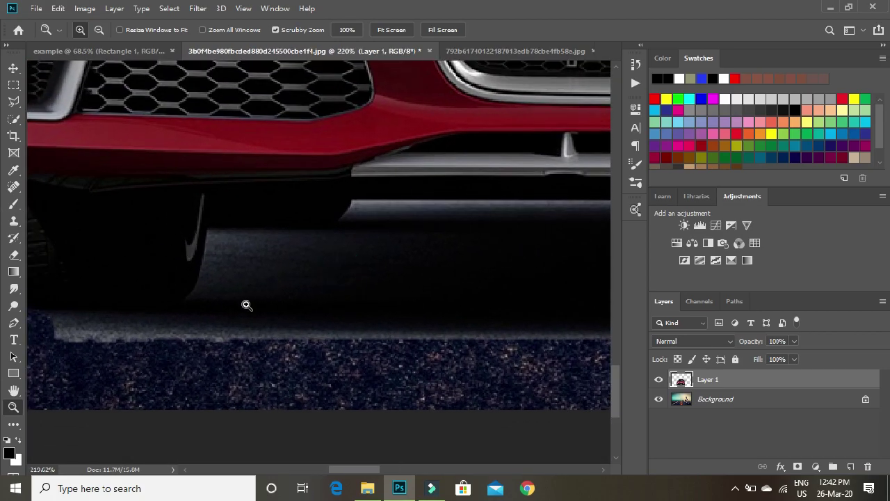
{"action": "left_click_drag", "start_coordinate": [124, 297], "coordinate": [205, 290]}
{"action": "key", "text": "l"}
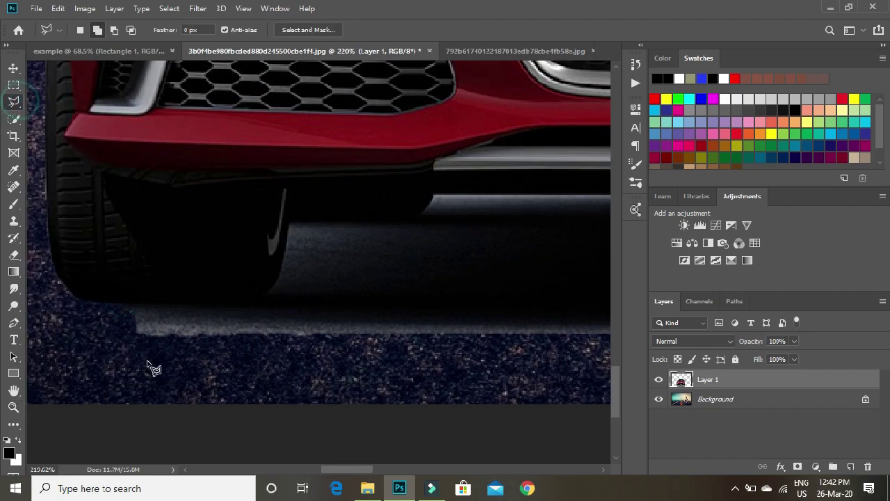
{"action": "left_click", "coordinate": [123, 302]}
{"action": "left_click_drag", "start_coordinate": [256, 288], "coordinate": [160, 340]}
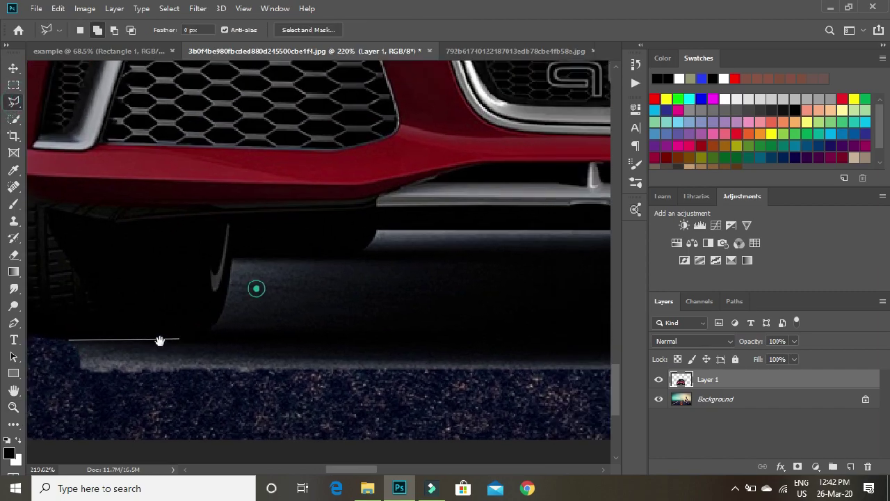
{"action": "left_click", "coordinate": [143, 355]}
{"action": "left_click", "coordinate": [181, 337]}
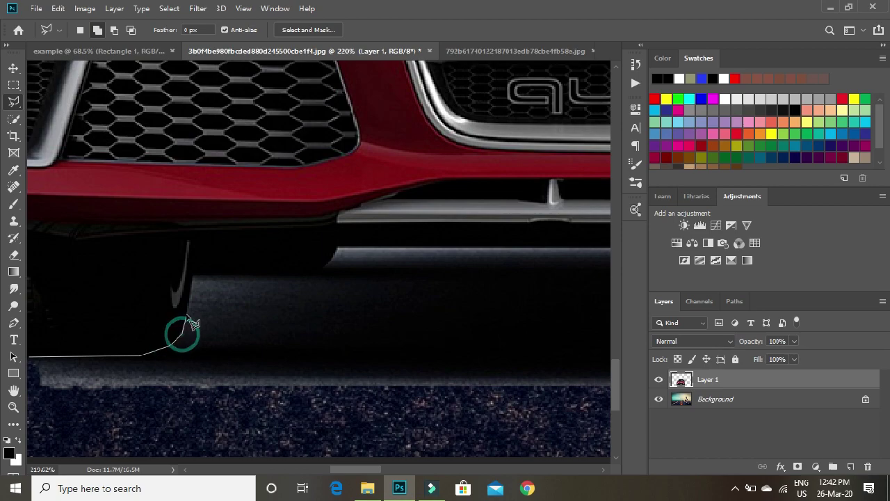
{"action": "left_click", "coordinate": [185, 308]}
{"action": "left_click", "coordinate": [191, 273]}
{"action": "left_click", "coordinate": [256, 273]}
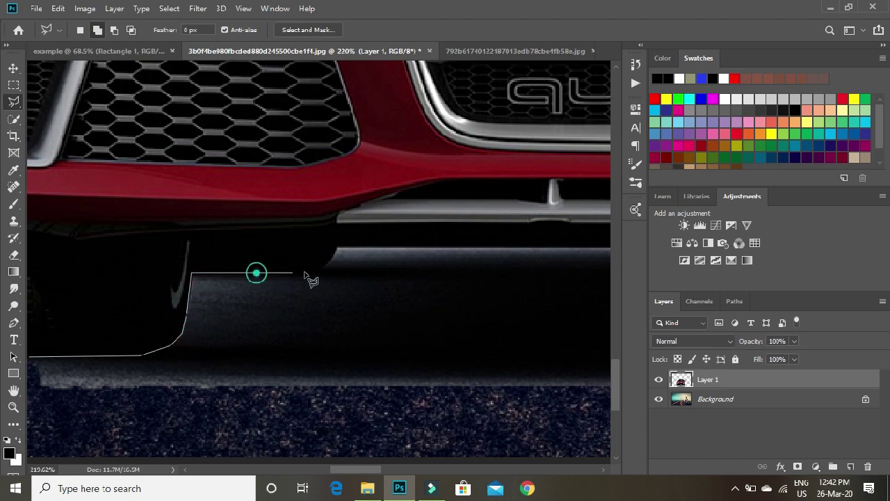
Trace the outline under the bumper and around the tyre, closing it into a selection.
{"action": "left_click_drag", "start_coordinate": [337, 246], "coordinate": [154, 278]}
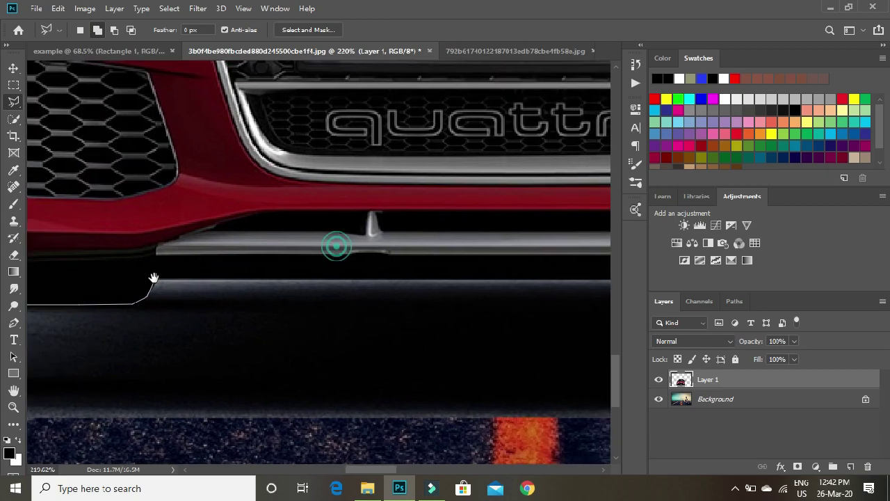
{"action": "left_click", "coordinate": [154, 279]}
{"action": "mouse_move", "coordinate": [322, 278]}
{"action": "left_mouse_down"}
{"action": "mouse_move", "coordinate": [285, 290]}
{"action": "mouse_move", "coordinate": [254, 274]}
{"action": "left_mouse_up"}
{"action": "left_click", "coordinate": [309, 275]}
{"action": "left_click", "coordinate": [330, 274]}
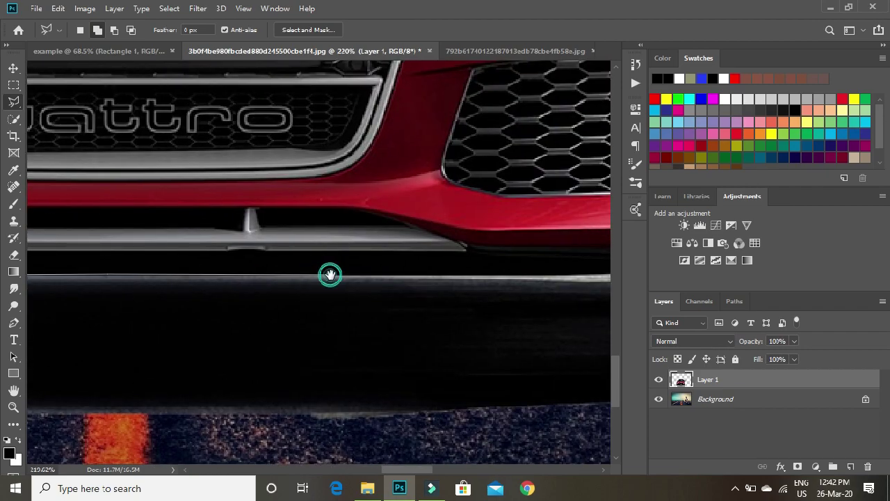
{"action": "left_click_drag", "start_coordinate": [330, 274], "coordinate": [45, 259]}
{"action": "left_click", "coordinate": [254, 263]}
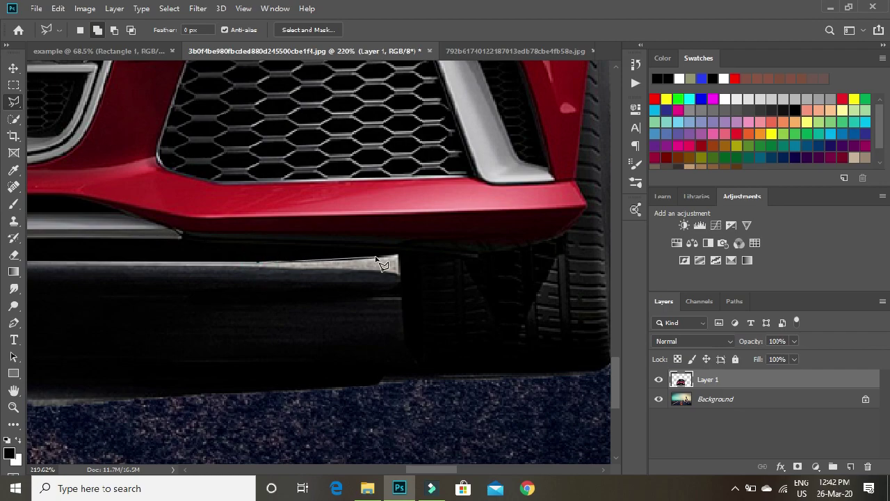
{"action": "left_click", "coordinate": [378, 255]}
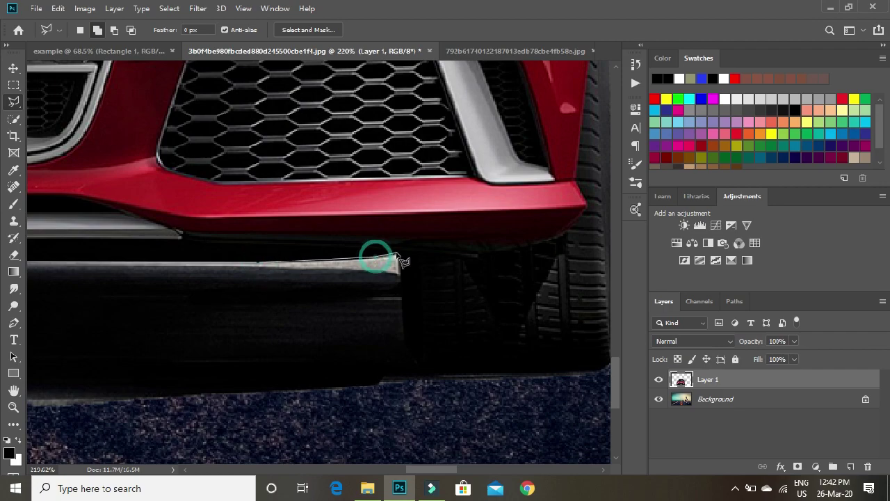
{"action": "left_click", "coordinate": [404, 327]}
{"action": "mouse_move", "coordinate": [438, 411]}
{"action": "left_mouse_down"}
{"action": "mouse_move", "coordinate": [517, 353]}
{"action": "mouse_move", "coordinate": [500, 298]}
{"action": "left_mouse_up"}
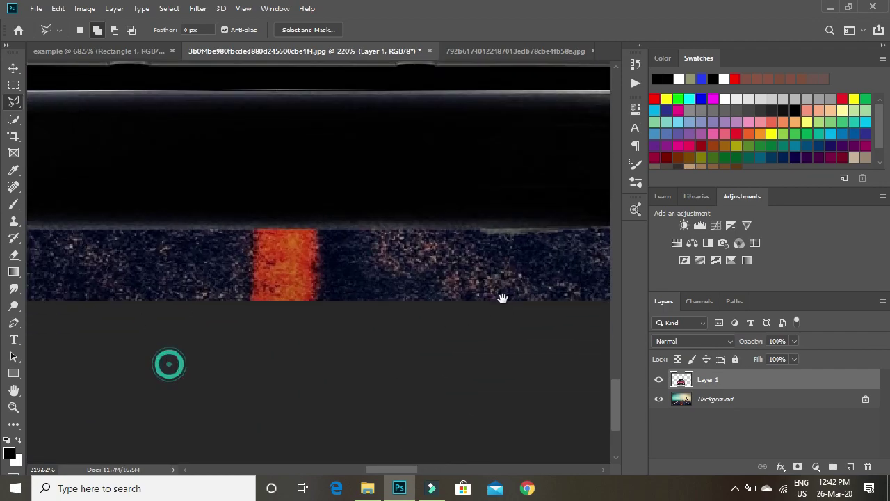
{"action": "left_click", "coordinate": [210, 284]}
{"action": "left_click_drag", "start_coordinate": [95, 294], "coordinate": [252, 296]}
{"action": "left_click_drag", "start_coordinate": [57, 267], "coordinate": [338, 284]}
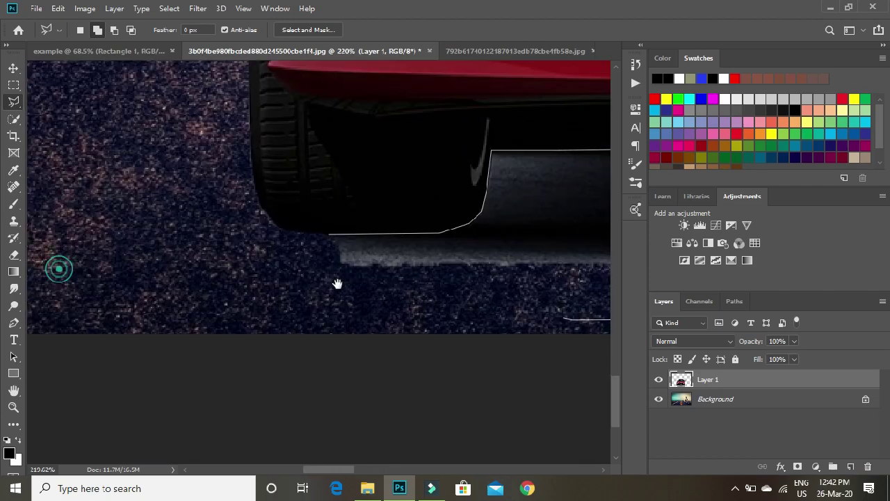
{"action": "left_click", "coordinate": [325, 324]}
{"action": "left_click", "coordinate": [290, 274]}
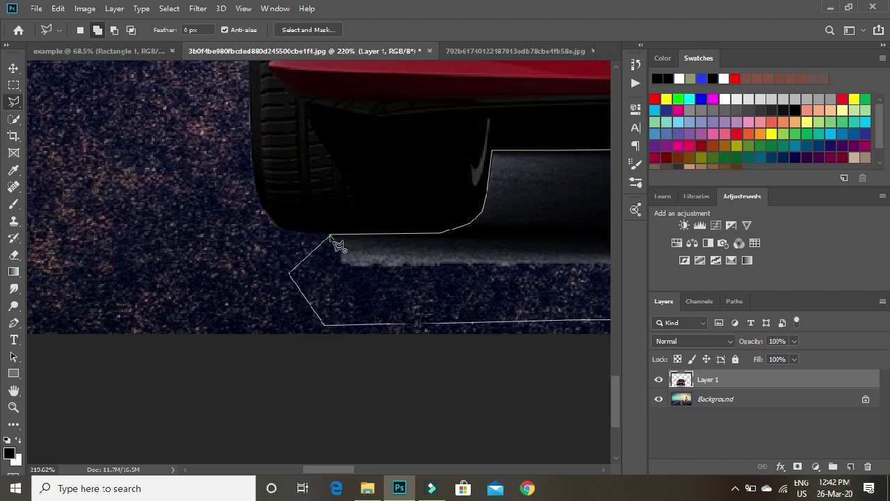
{"action": "left_click", "coordinate": [330, 236]}
Pan along the car's underside to review the selected strip and pick the Eraser.
{"action": "left_click_drag", "start_coordinate": [338, 248], "coordinate": [86, 205]}
{"action": "left_click_drag", "start_coordinate": [382, 172], "coordinate": [186, 185]}
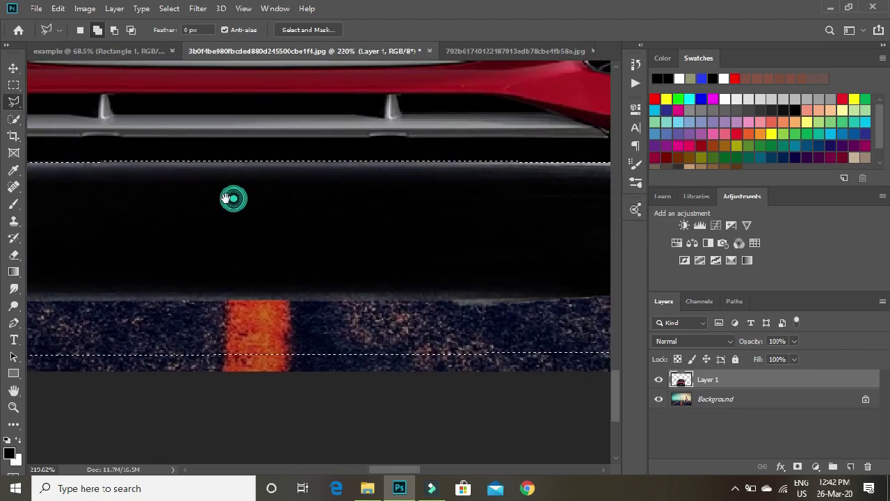
{"action": "left_click_drag", "start_coordinate": [279, 211], "coordinate": [141, 219]}
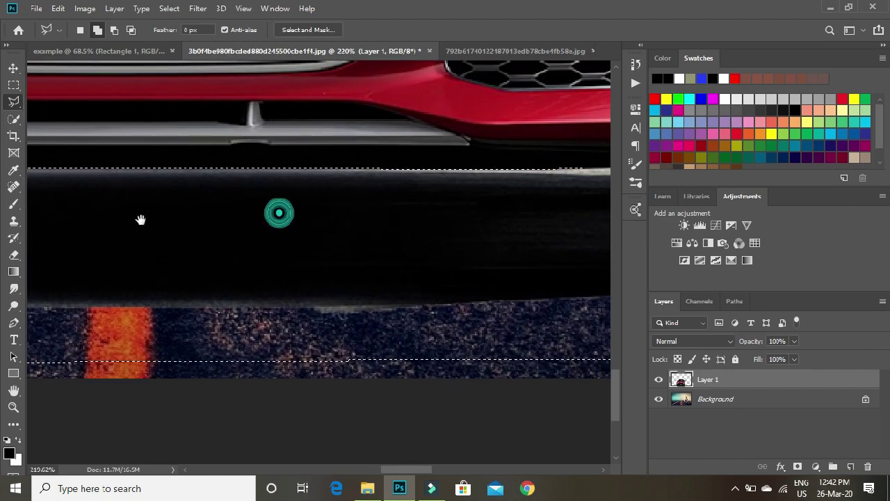
{"action": "left_click", "coordinate": [14, 254]}
Erase and delete the selected dark strip, then fit the image to the screen.
{"action": "left_click_drag", "start_coordinate": [139, 258], "coordinate": [242, 324]}
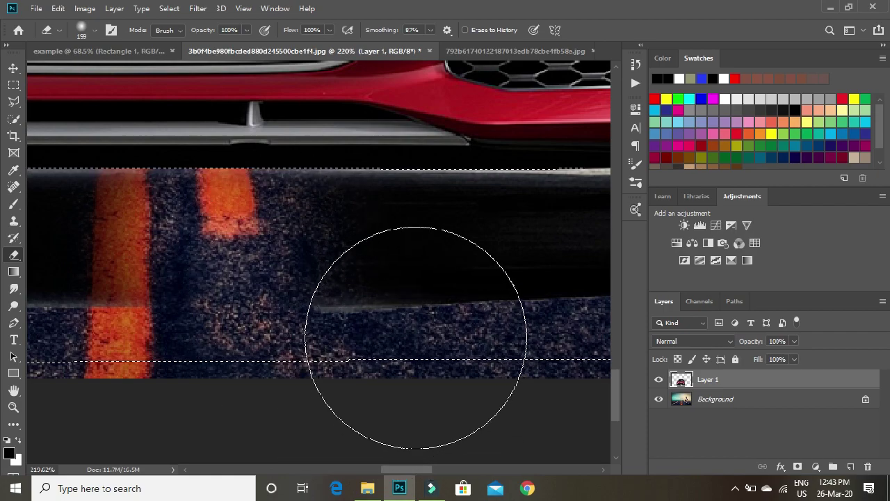
{"action": "key", "text": "Delete"}
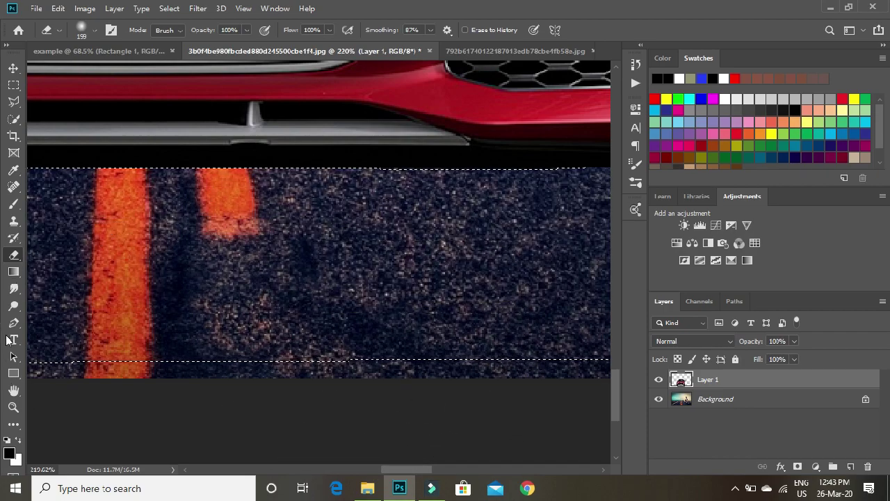
{"action": "left_click", "coordinate": [14, 407]}
{"action": "right_click", "coordinate": [384, 137]}
{"action": "left_click", "coordinate": [407, 143]}
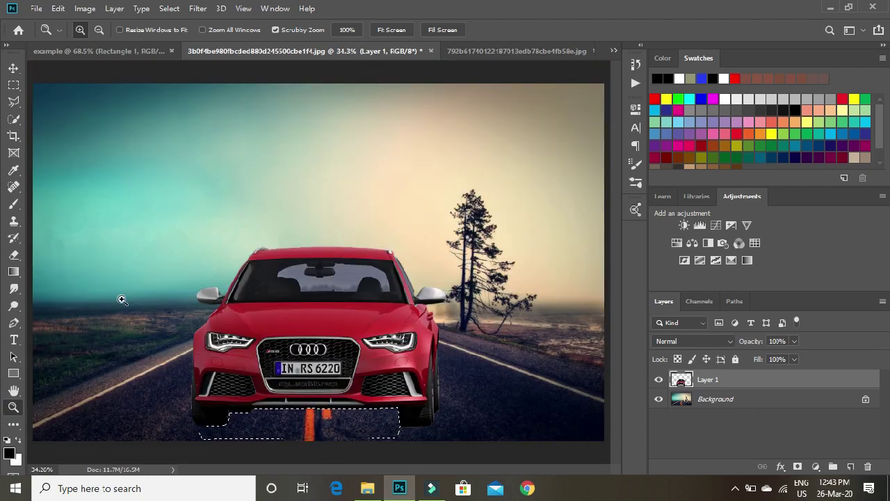
Deselect using the Rectangular Marquee's right-click menu.
{"action": "left_click", "coordinate": [14, 84]}
{"action": "right_click", "coordinate": [309, 239]}
{"action": "left_click", "coordinate": [343, 251]}
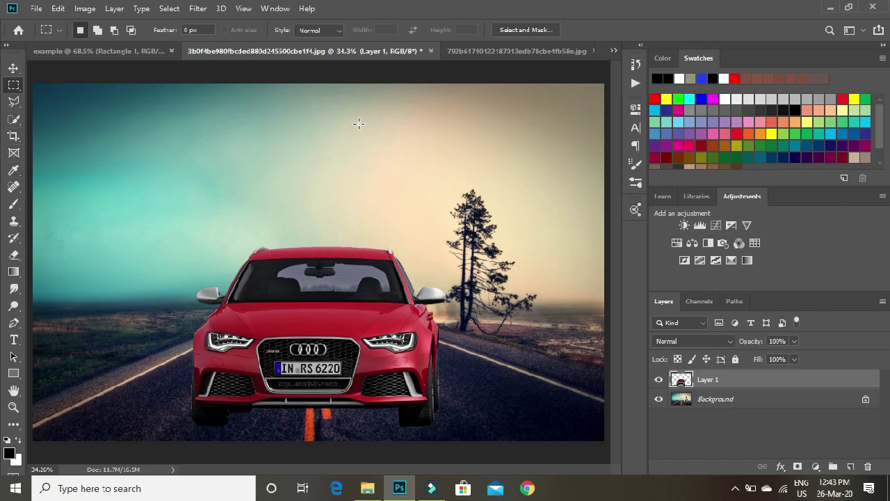
Paint black brush loops over the car and sky, then undo and redo them.
{"action": "left_click", "coordinate": [13, 203]}
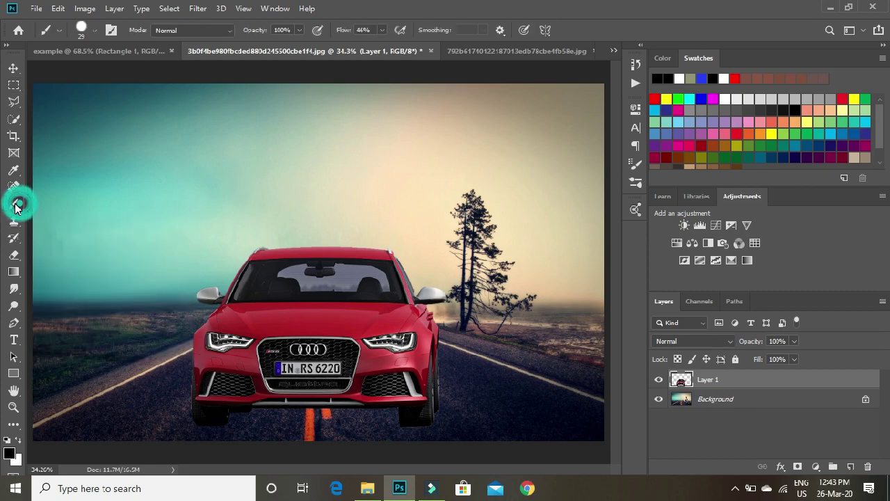
{"action": "mouse_move", "coordinate": [223, 257]}
{"action": "left_mouse_down"}
{"action": "mouse_move", "coordinate": [184, 321]}
{"action": "mouse_move", "coordinate": [512, 263]}
{"action": "left_mouse_up"}
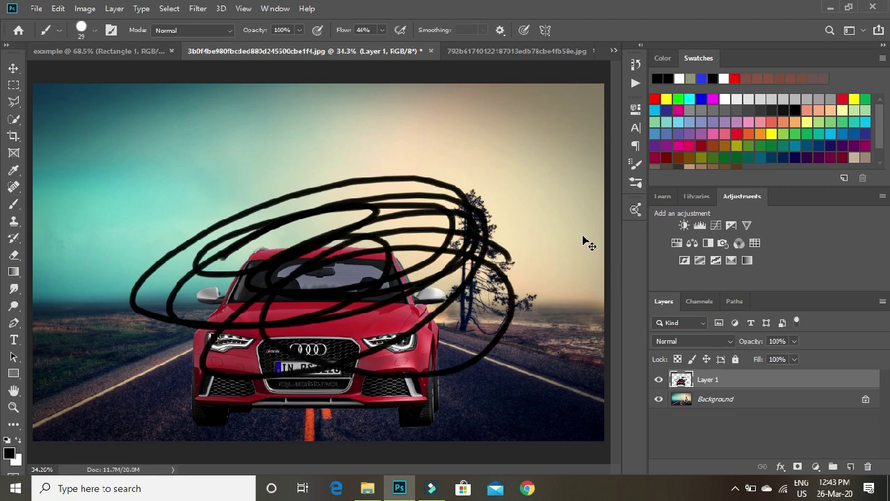
{"action": "key", "text": "ctrl+t"}
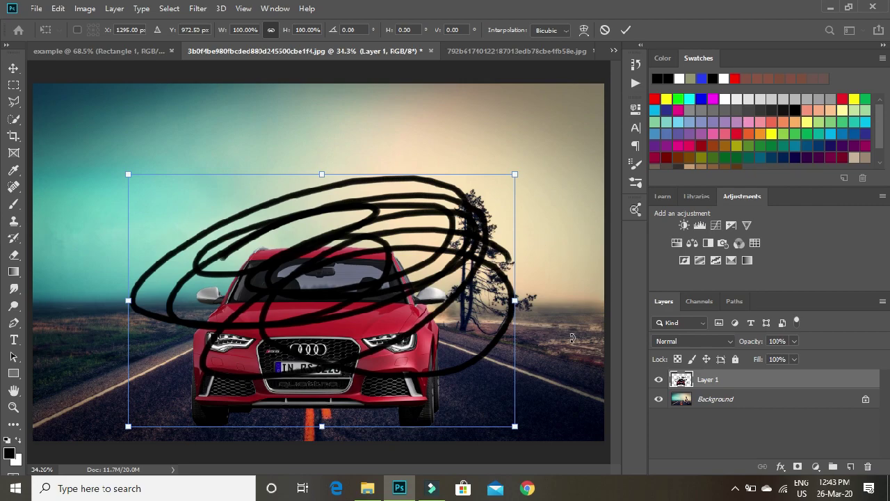
{"action": "key", "text": "ctrl+alt+z"}
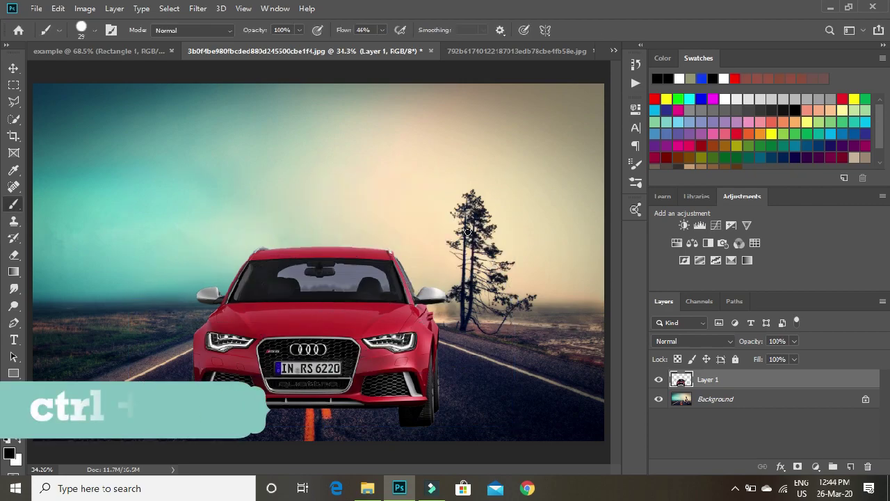
{"action": "key", "text": "ctrl+alt+z"}
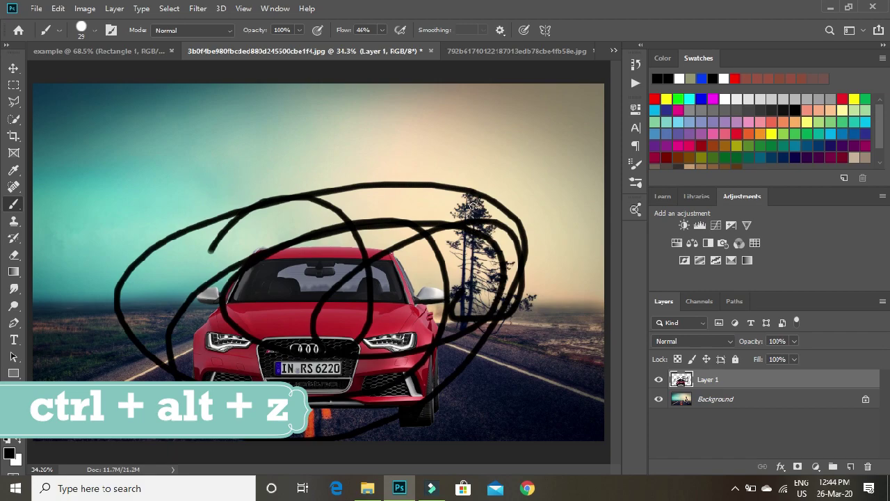
Paint an upper-left sky stroke, test undo/redo, and remove it with Edit > Undo Brush Tool.
{"action": "left_click_drag", "start_coordinate": [109, 139], "coordinate": [35, 249]}
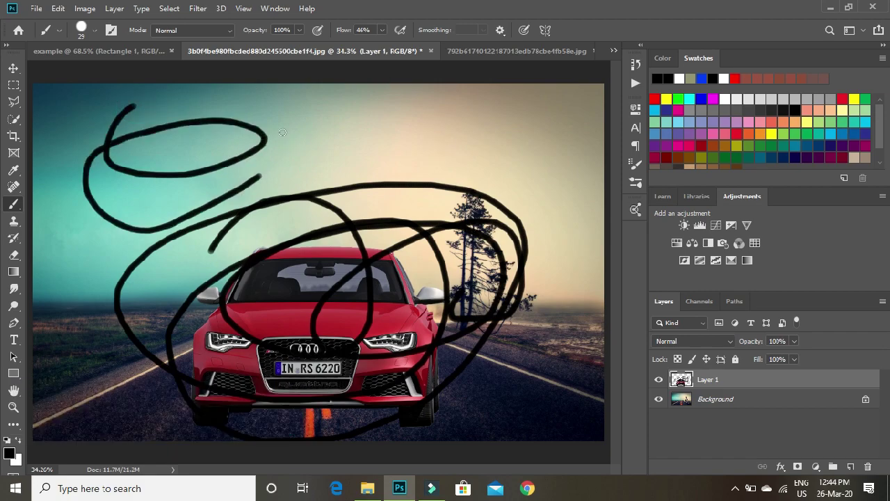
{"action": "key", "text": "ctrl+z"}
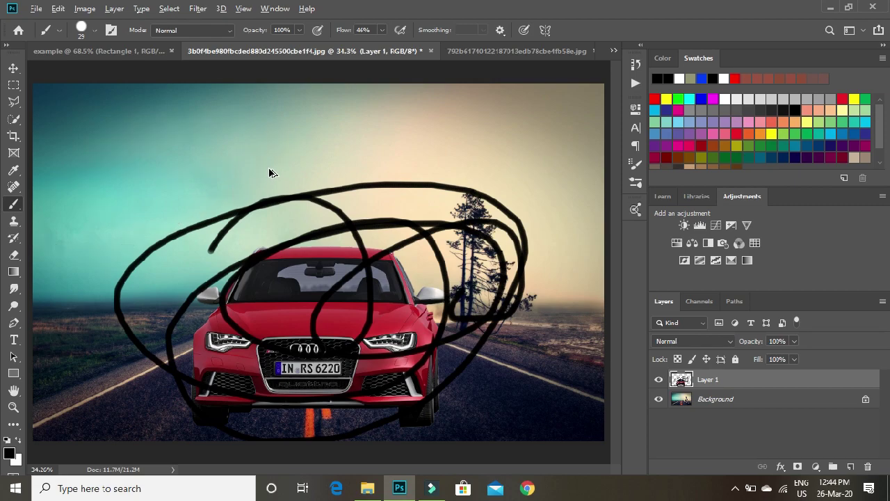
{"action": "key", "text": "ctrl+shift+z"}
{"action": "key", "text": "ctrl+z"}
{"action": "left_click", "coordinate": [61, 10]}
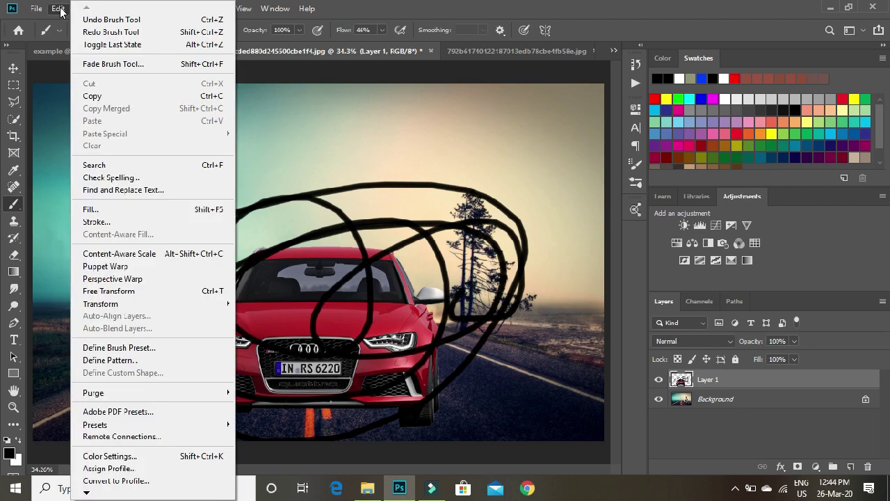
{"action": "left_click", "coordinate": [62, 10]}
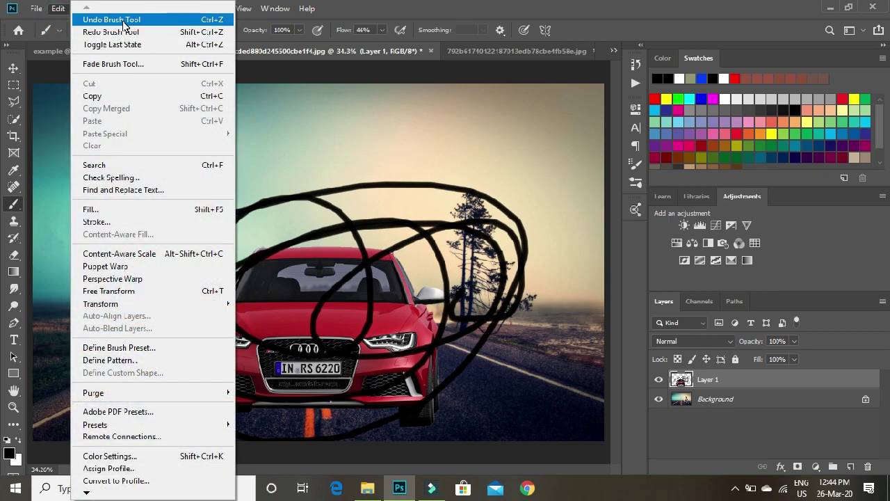
{"action": "left_click", "coordinate": [123, 26]}
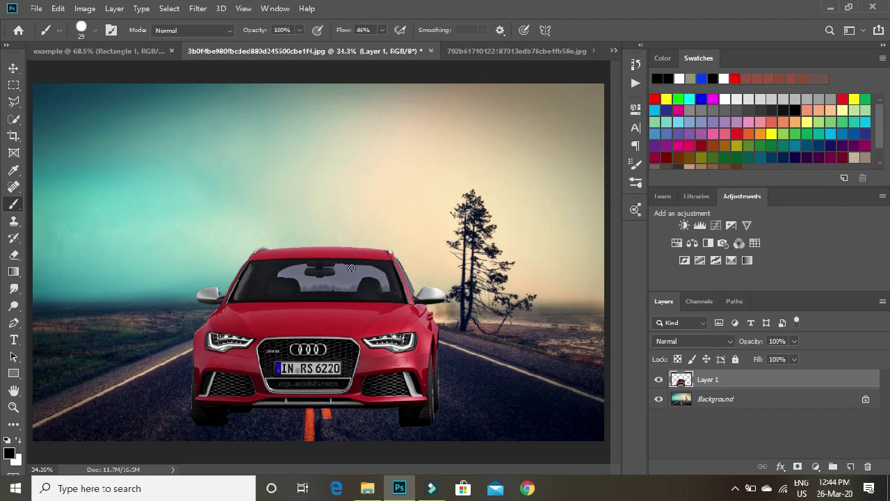
Paint black scribbles above the car, on the right, and over the lower-left road.
{"action": "left_click_drag", "start_coordinate": [309, 183], "coordinate": [268, 238]}
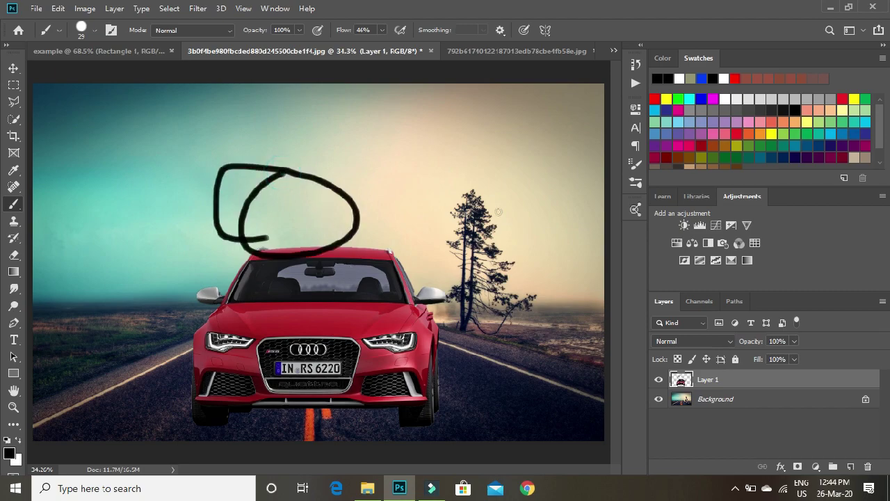
{"action": "left_click_drag", "start_coordinate": [393, 196], "coordinate": [438, 352]}
{"action": "left_click_drag", "start_coordinate": [129, 373], "coordinate": [172, 357]}
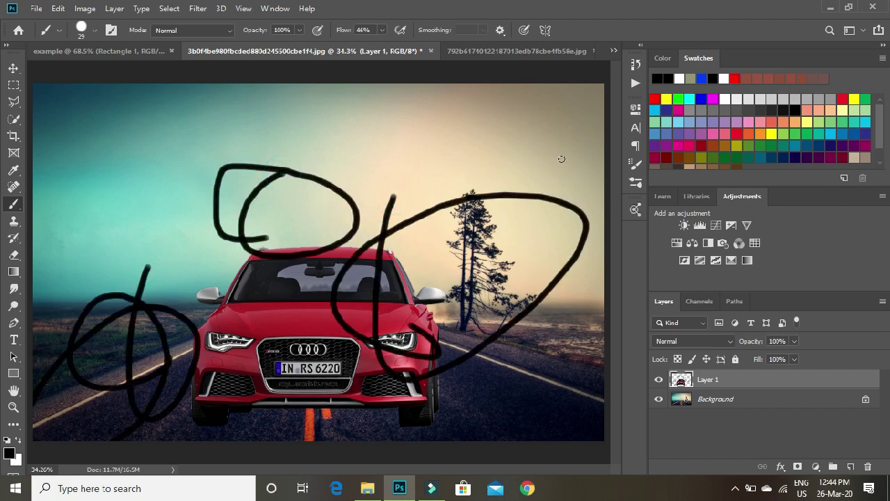
Delete the Brush Tool state in the History panel, confirming Yes, to erase all scribbles.
{"action": "left_click", "coordinate": [640, 46]}
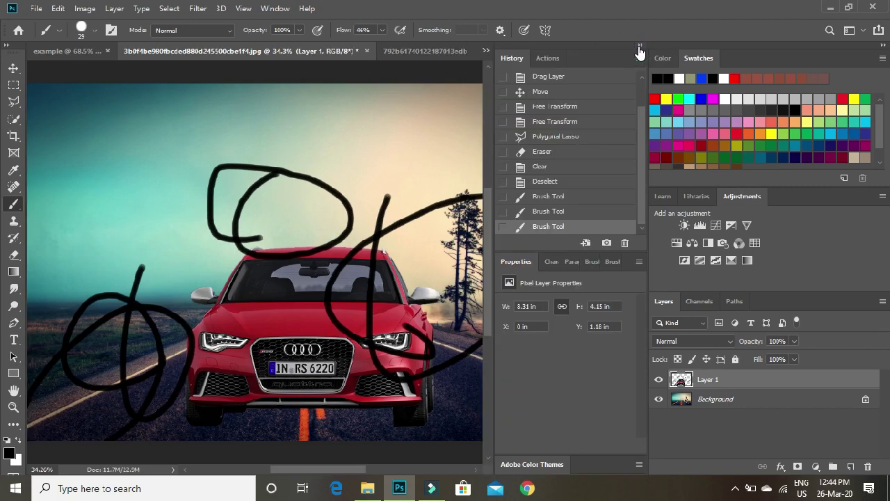
{"action": "left_click", "coordinate": [518, 62]}
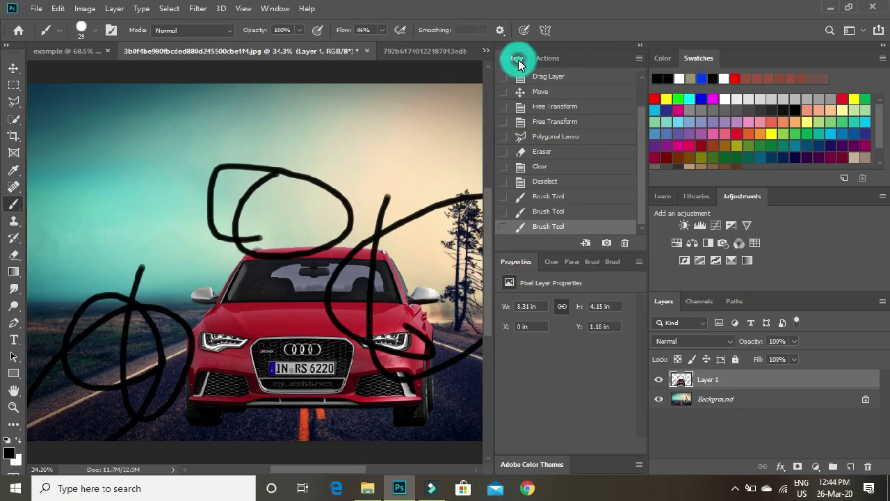
{"action": "left_click", "coordinate": [542, 198]}
{"action": "right_click", "coordinate": [542, 199]}
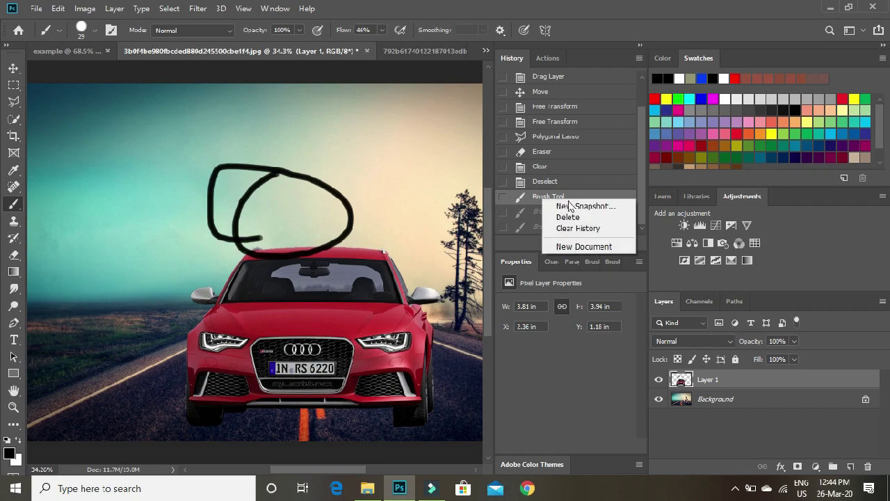
{"action": "left_click", "coordinate": [563, 223]}
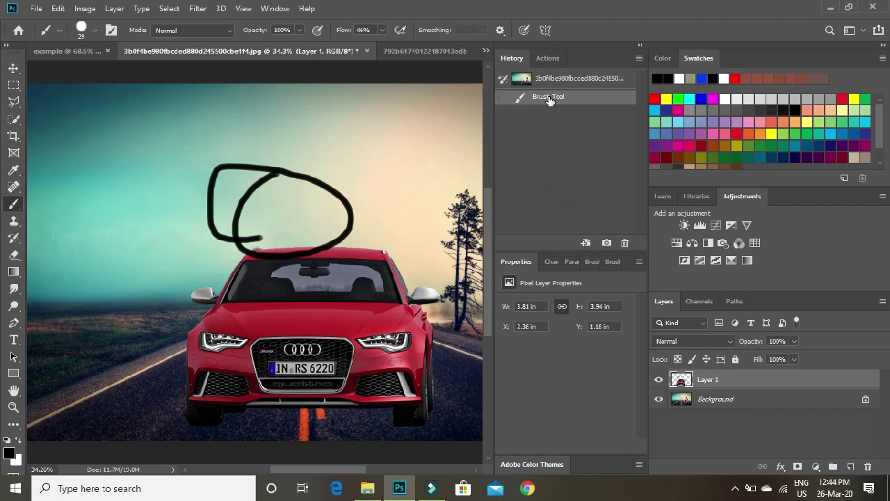
{"action": "key", "text": "ctrl+z"}
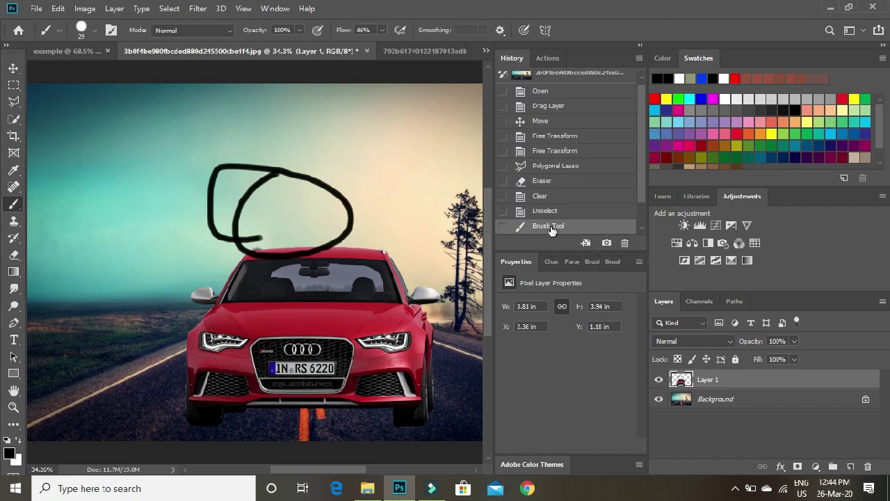
{"action": "right_click", "coordinate": [551, 230]}
{"action": "left_click", "coordinate": [581, 247]}
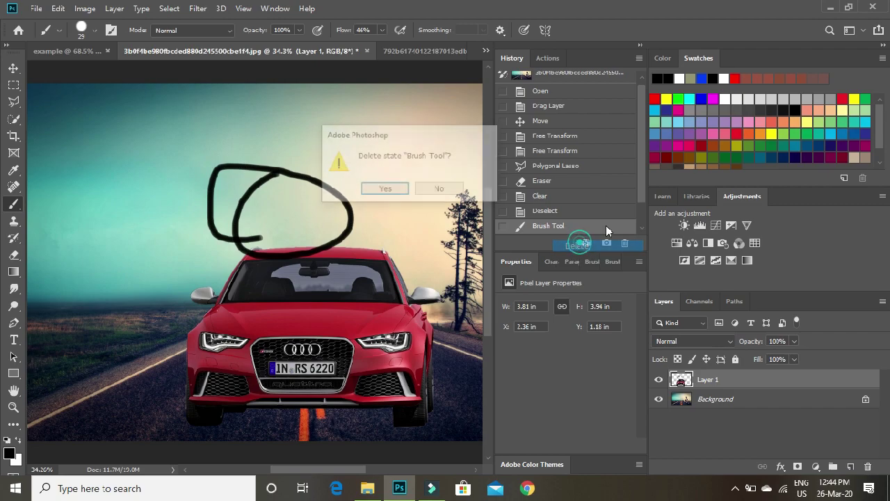
{"action": "left_click", "coordinate": [385, 190]}
{"action": "left_click", "coordinate": [640, 46]}
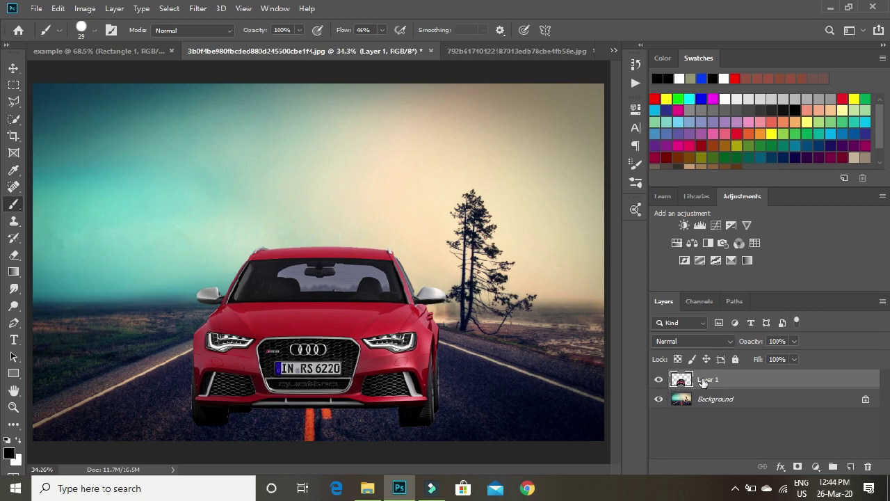
Unlock the Background layer into Layer 0, keeping the car's Layer 1 above it.
{"action": "left_click", "coordinate": [864, 402]}
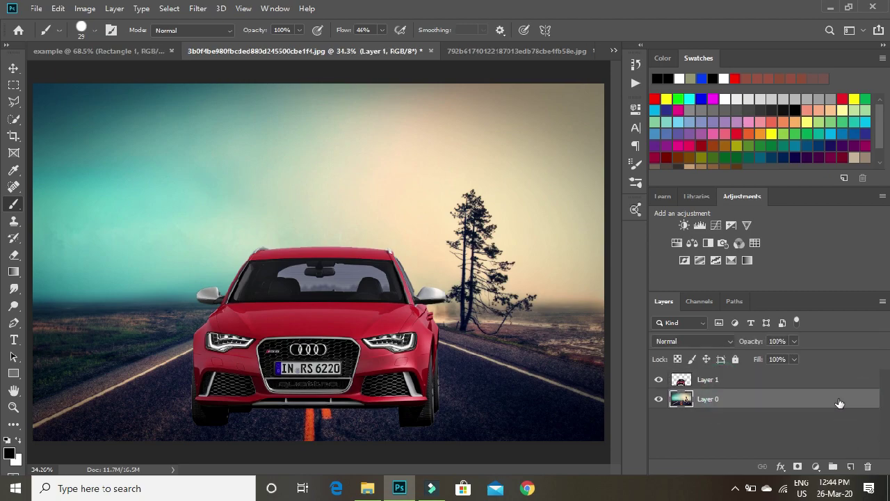
{"action": "double_click", "coordinate": [800, 398]}
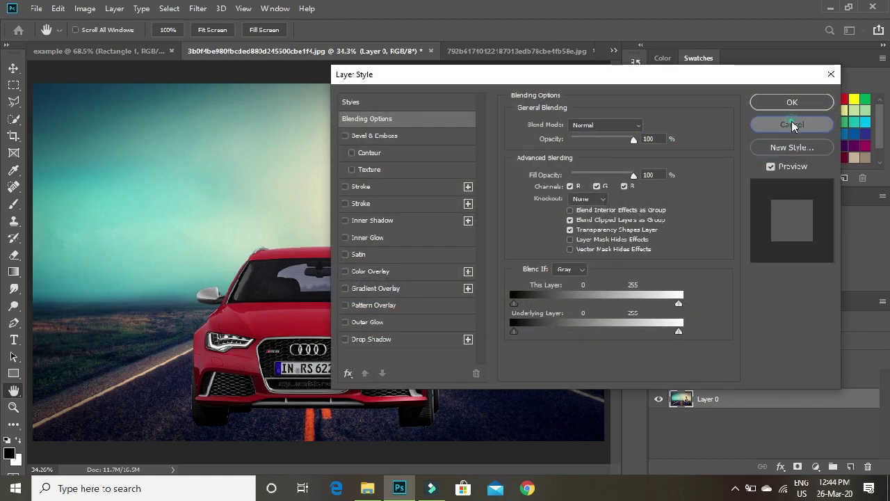
{"action": "left_click", "coordinate": [793, 124]}
{"action": "mouse_move", "coordinate": [742, 381]}
{"action": "left_mouse_down"}
{"action": "mouse_move", "coordinate": [742, 409]}
{"action": "mouse_move", "coordinate": [739, 380]}
{"action": "left_mouse_up"}
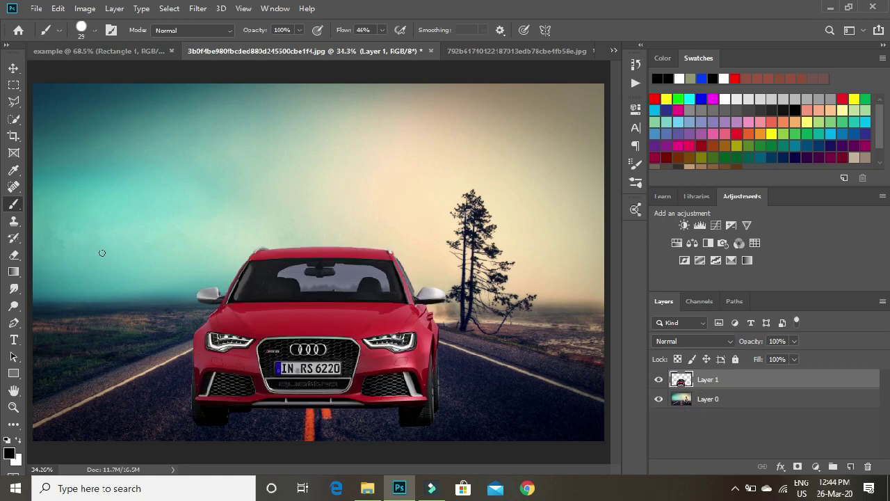
Start a text layer left of the car and delete the placeholder Lorem Ipsum text.
{"action": "left_click", "coordinate": [13, 341]}
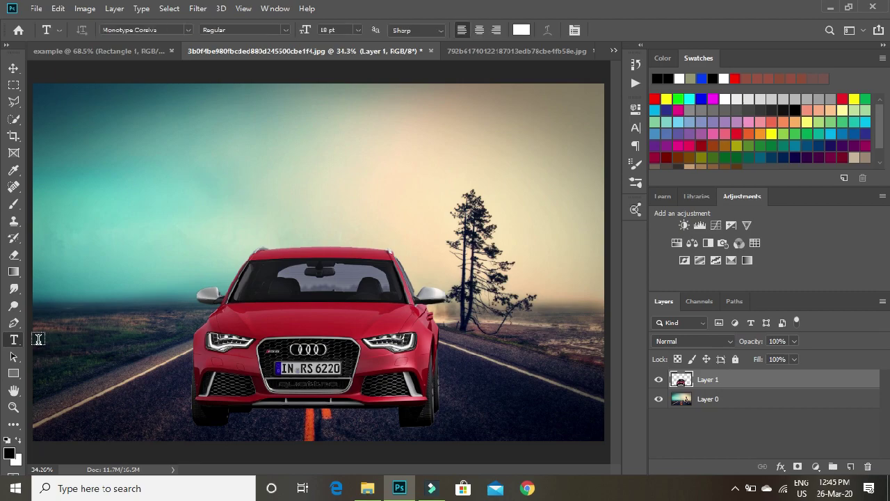
{"action": "left_click", "coordinate": [93, 261]}
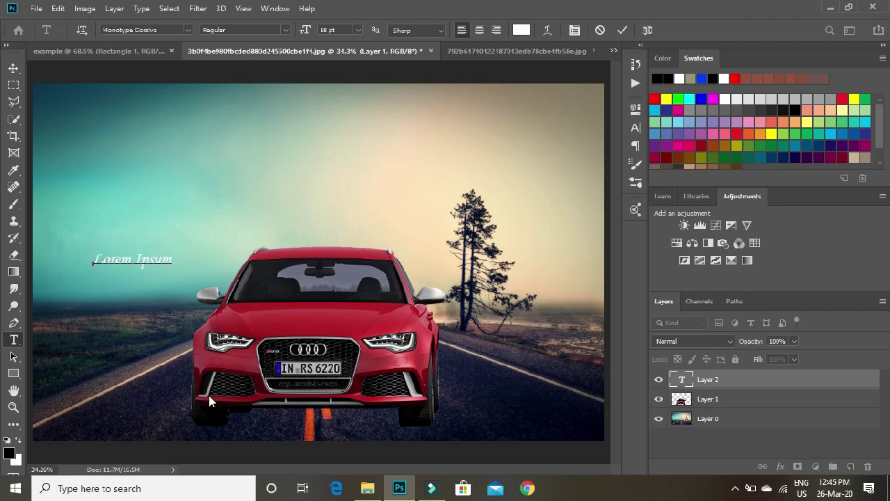
{"action": "key", "text": "BackSpace"}
{"action": "type", "text": "Manoj Marvel"}
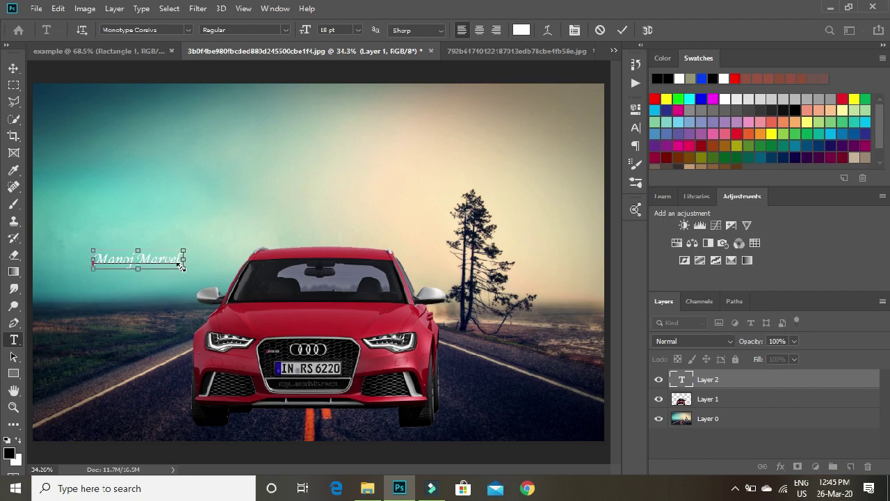
Scale the Manoj Marvel text to about 88 pt above the car and commit it.
{"action": "mouse_move", "coordinate": [180, 267]}
{"action": "left_mouse_down"}
{"action": "mouse_move", "coordinate": [276, 321]}
{"action": "mouse_move", "coordinate": [410, 365]}
{"action": "left_mouse_up"}
{"action": "mouse_move", "coordinate": [263, 298]}
{"action": "left_mouse_down"}
{"action": "mouse_move", "coordinate": [326, 221]}
{"action": "mouse_move", "coordinate": [317, 224]}
{"action": "left_mouse_up"}
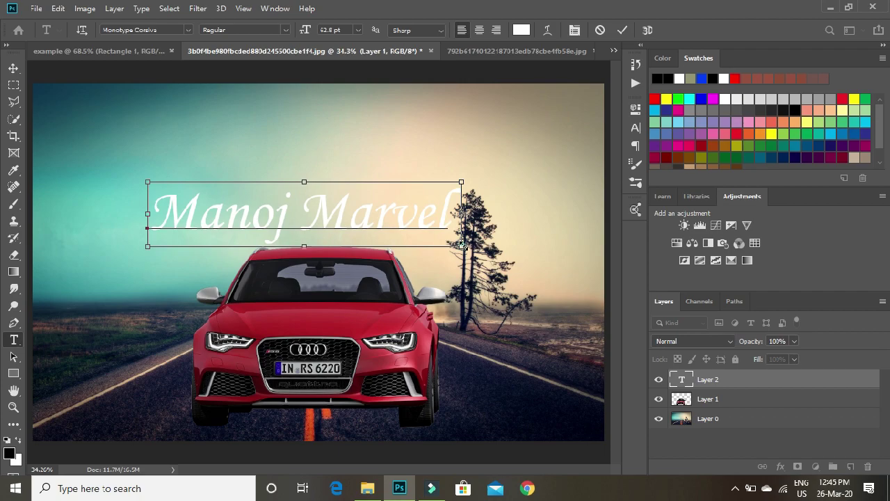
{"action": "left_click_drag", "start_coordinate": [461, 245], "coordinate": [513, 251]}
{"action": "left_click_drag", "start_coordinate": [455, 237], "coordinate": [453, 220]}
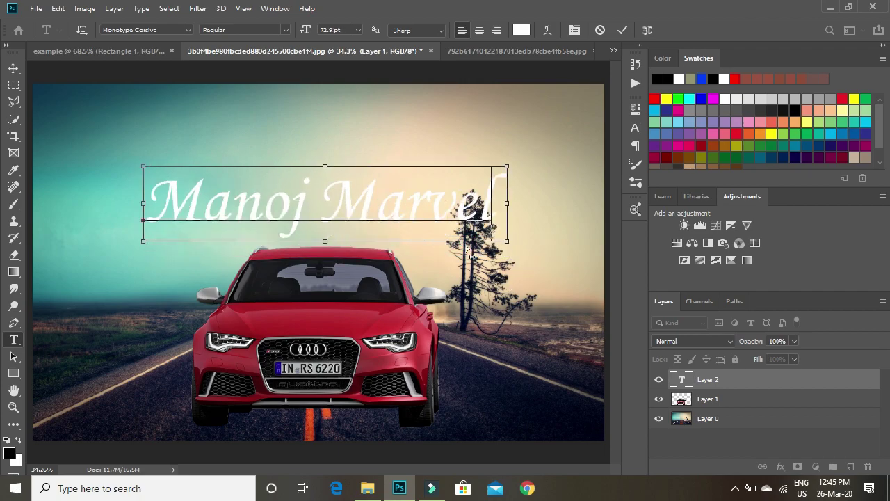
{"action": "left_click_drag", "start_coordinate": [502, 237], "coordinate": [577, 251]}
{"action": "left_click_drag", "start_coordinate": [485, 220], "coordinate": [452, 249]}
{"action": "left_click", "coordinate": [622, 30]}
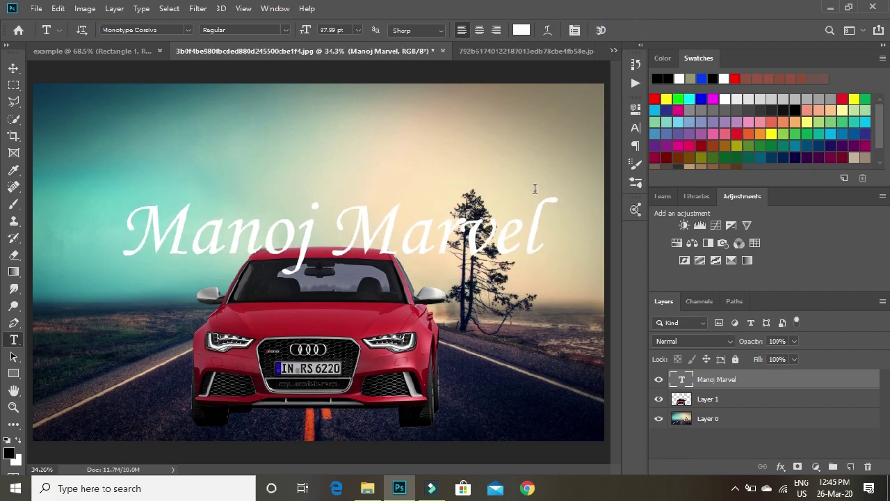
Select all the Manoj Marvel text, set its colour to black, and commit.
{"action": "double_click", "coordinate": [686, 380]}
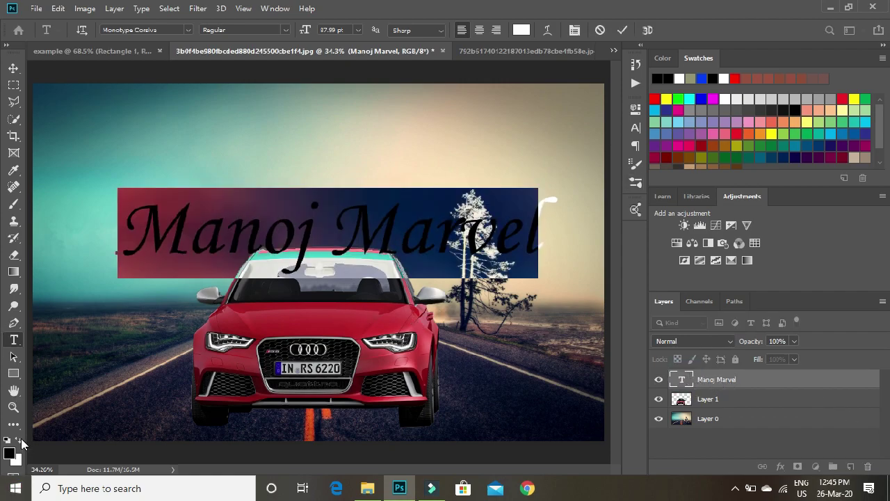
{"action": "left_click", "coordinate": [622, 29]}
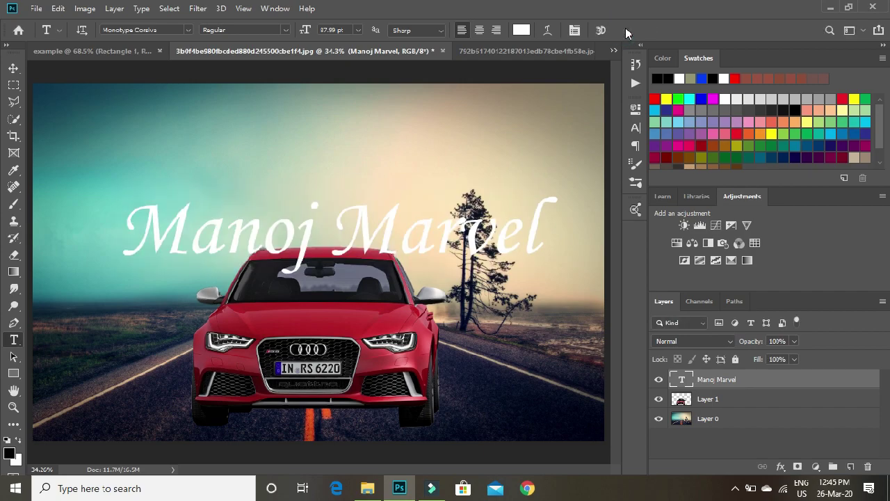
{"action": "double_click", "coordinate": [682, 381]}
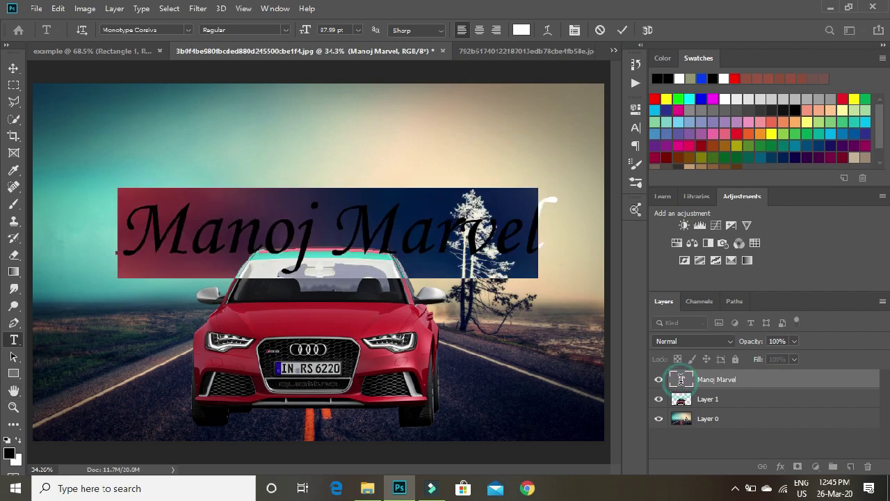
{"action": "left_click", "coordinate": [19, 440]}
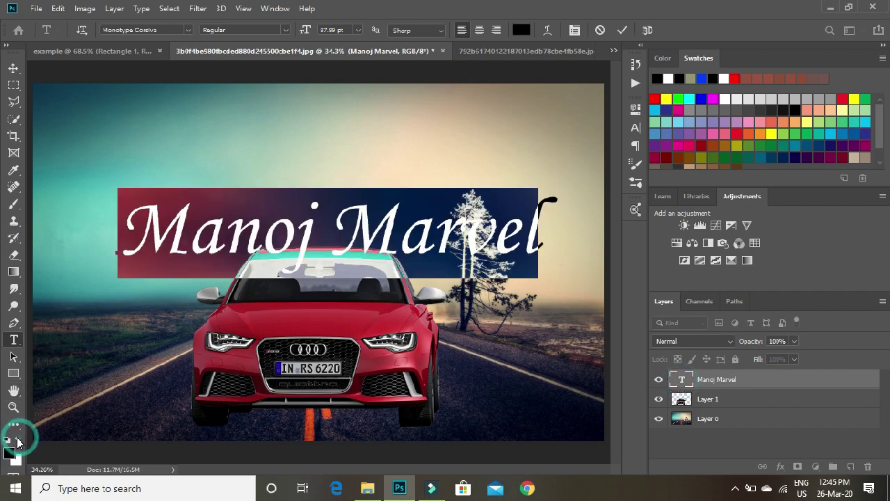
{"action": "left_click", "coordinate": [624, 32]}
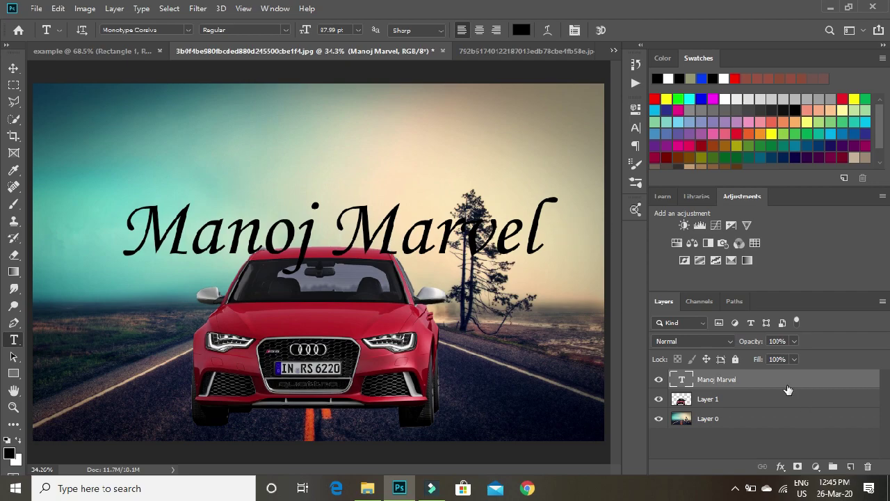
Move the Manoj Marvel layer below Layer 1 and nudge the text slightly left.
{"action": "left_click_drag", "start_coordinate": [774, 379], "coordinate": [775, 407]}
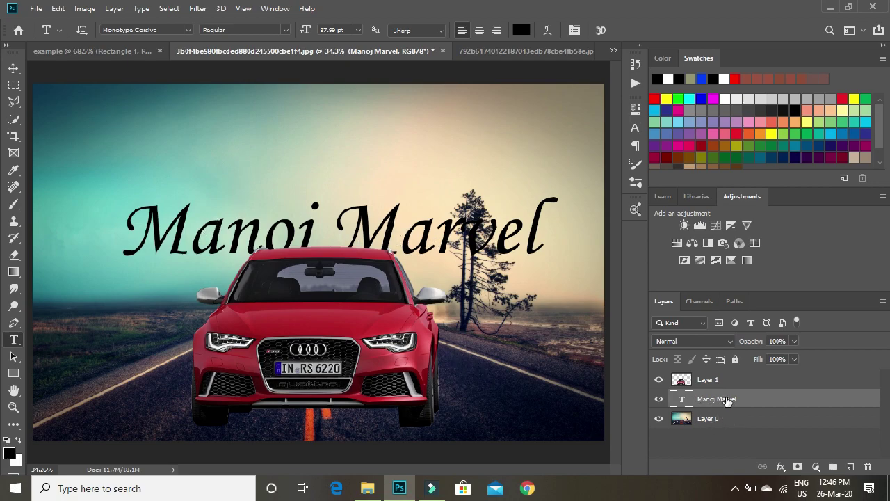
{"action": "left_click", "coordinate": [13, 68]}
{"action": "left_click_drag", "start_coordinate": [368, 241], "coordinate": [365, 244]}
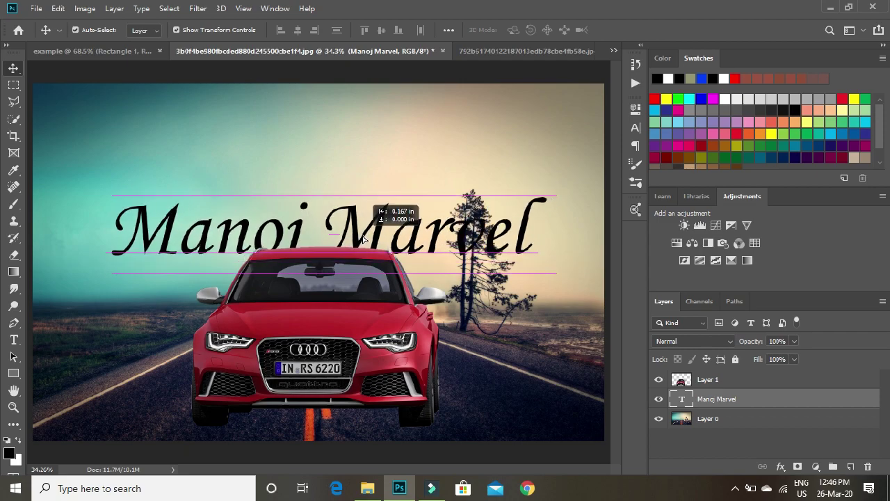
{"action": "left_click_drag", "start_coordinate": [364, 244], "coordinate": [365, 243]}
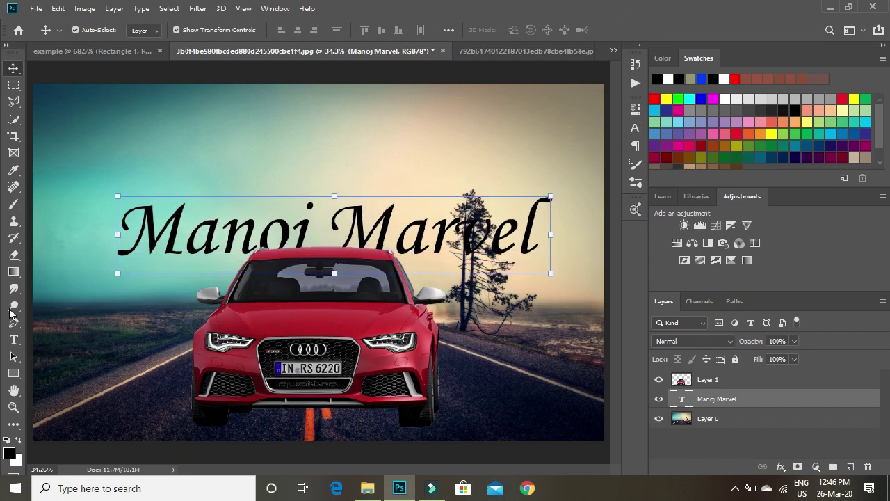
Open the Manoj Marvel layer's name for editing and confirm it unchanged.
{"action": "left_click", "coordinate": [13, 407]}
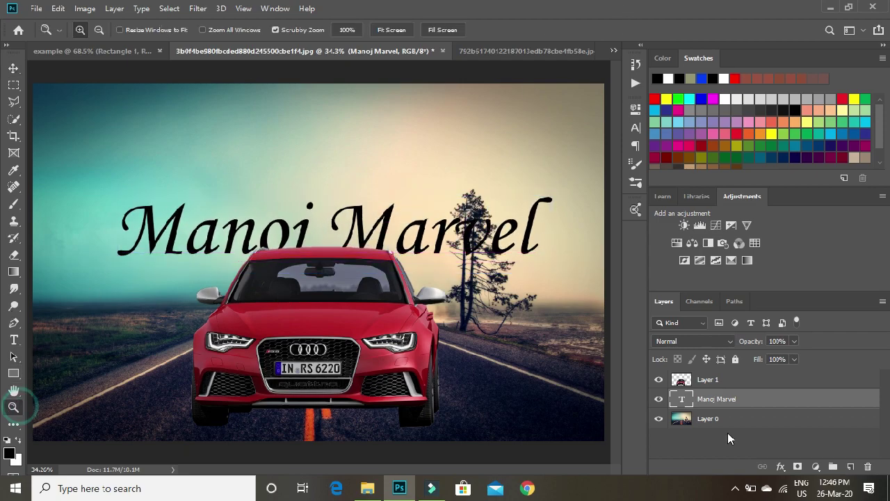
{"action": "double_click", "coordinate": [687, 402]}
{"action": "double_click", "coordinate": [726, 398]}
{"action": "key", "text": "Return"}
{"action": "left_click", "coordinate": [773, 386]}
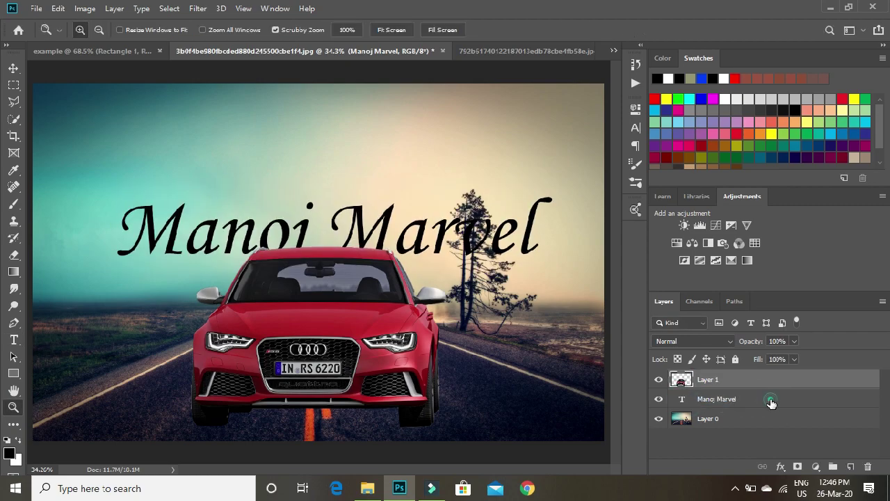
Open the text layer's Layer Style and enable a Stroke effect.
{"action": "key", "text": "h"}
{"action": "double_click", "coordinate": [770, 402]}
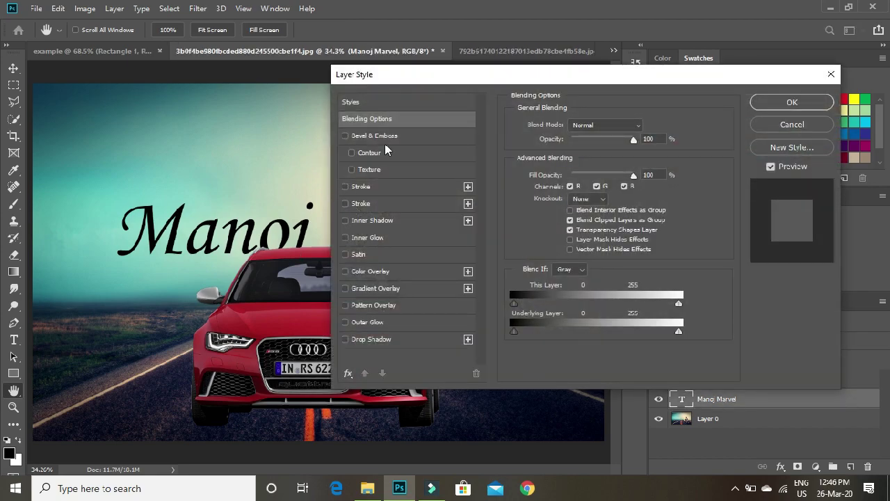
{"action": "left_click_drag", "start_coordinate": [438, 74], "coordinate": [600, 37]}
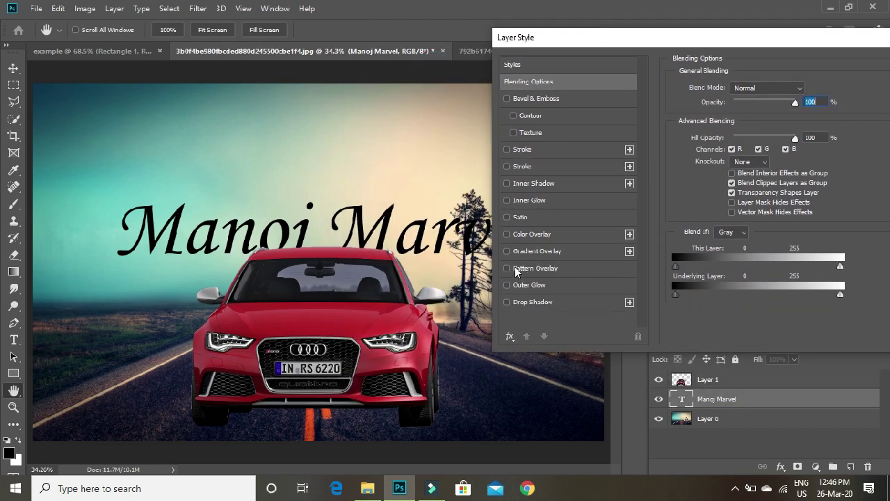
{"action": "left_click", "coordinate": [519, 150]}
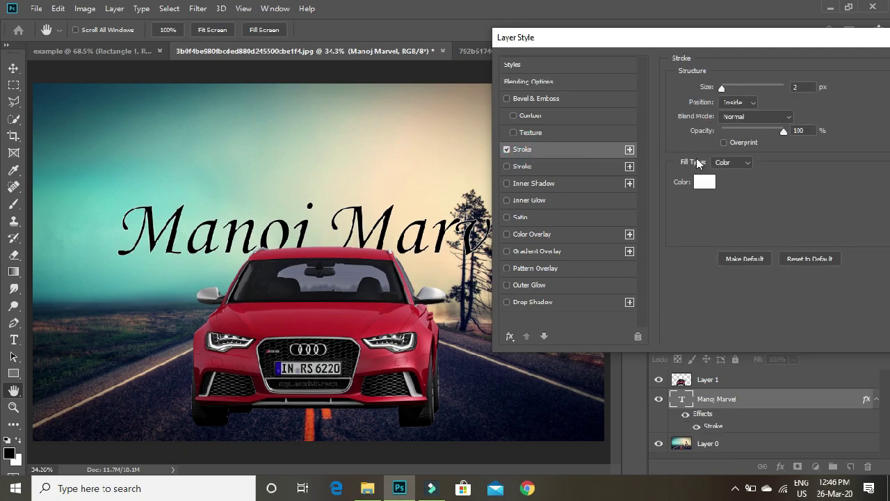
{"action": "mouse_move", "coordinate": [722, 88]}
{"action": "left_mouse_down"}
{"action": "mouse_move", "coordinate": [683, 93]}
{"action": "mouse_move", "coordinate": [719, 102]}
{"action": "left_mouse_up"}
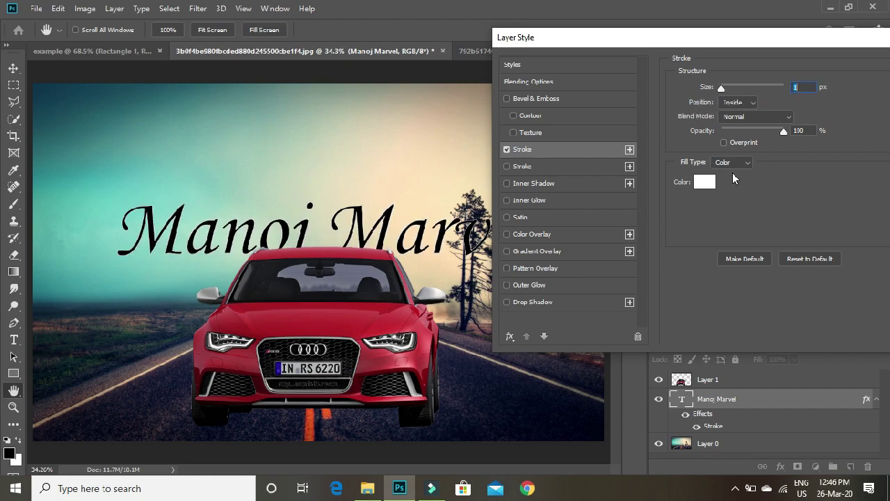
{"action": "mouse_move", "coordinate": [783, 130]}
{"action": "left_mouse_down"}
{"action": "mouse_move", "coordinate": [682, 144]}
{"action": "mouse_move", "coordinate": [732, 131]}
{"action": "left_mouse_up"}
Set the stroke to red, 100% opacity and 6 px, and apply it.
{"action": "left_click", "coordinate": [705, 181]}
{"action": "left_click_drag", "start_coordinate": [399, 138], "coordinate": [431, 108]}
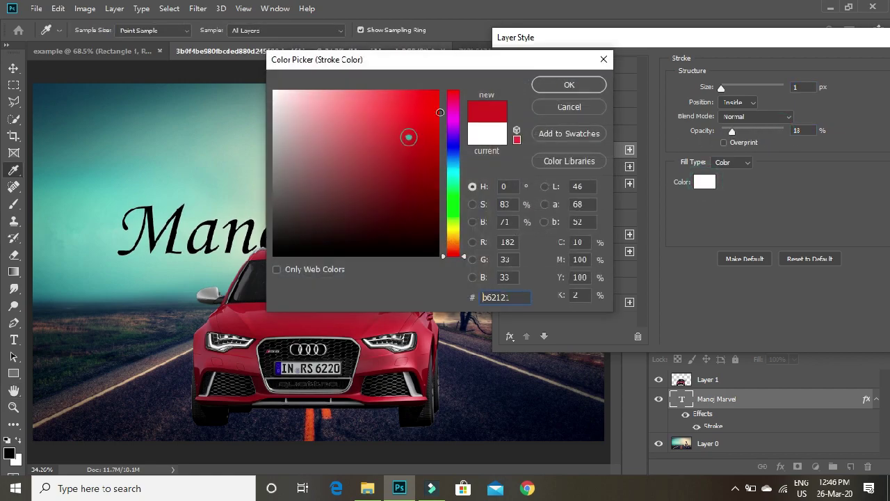
{"action": "left_click", "coordinate": [560, 84]}
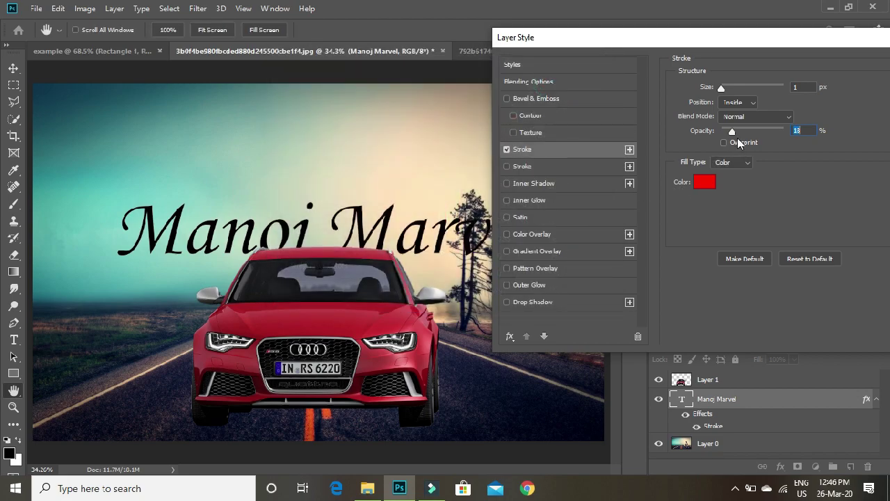
{"action": "left_click_drag", "start_coordinate": [731, 131], "coordinate": [783, 131]}
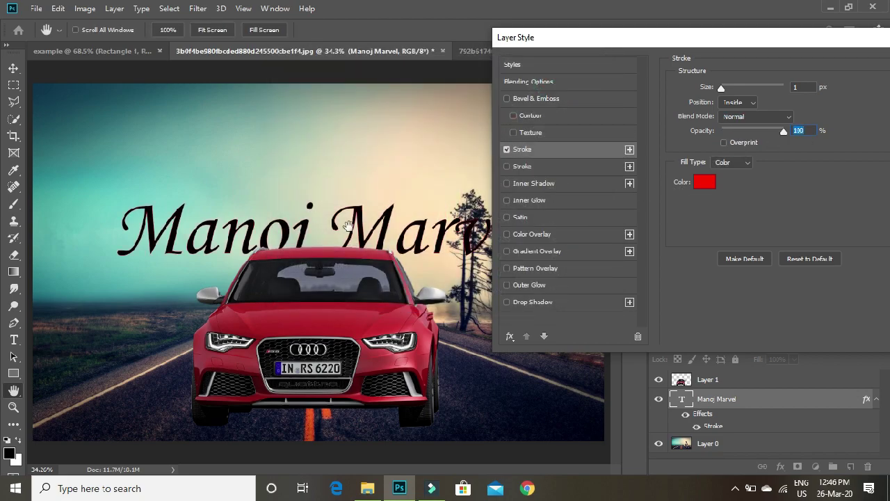
{"action": "left_click", "coordinate": [765, 119]}
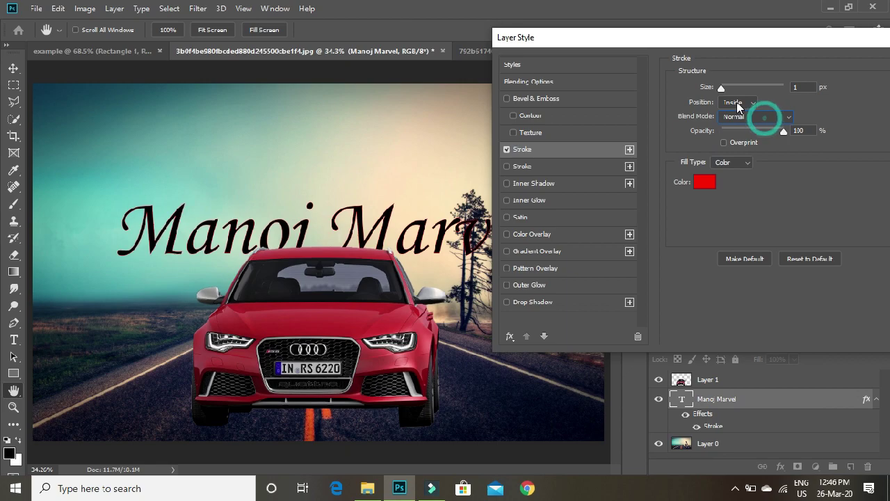
{"action": "mouse_move", "coordinate": [721, 87]}
{"action": "left_mouse_down"}
{"action": "mouse_move", "coordinate": [749, 98]}
{"action": "mouse_move", "coordinate": [725, 91]}
{"action": "left_mouse_up"}
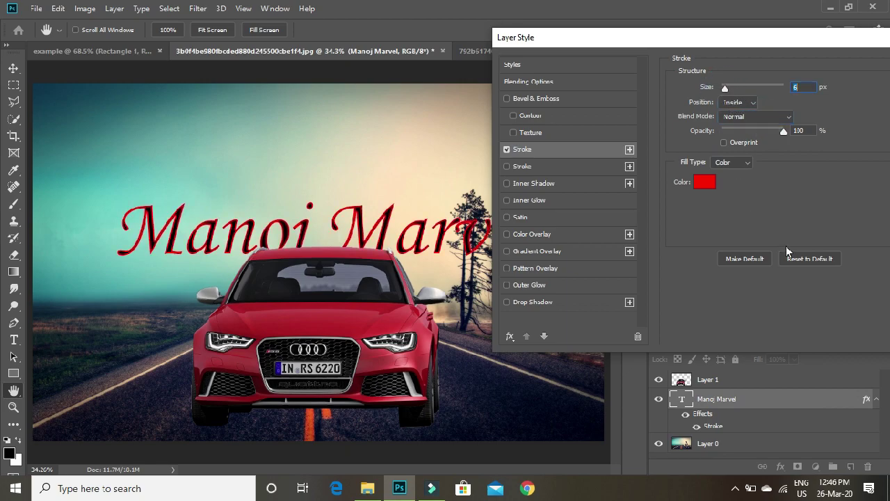
{"action": "left_click_drag", "start_coordinate": [851, 38], "coordinate": [765, 48]}
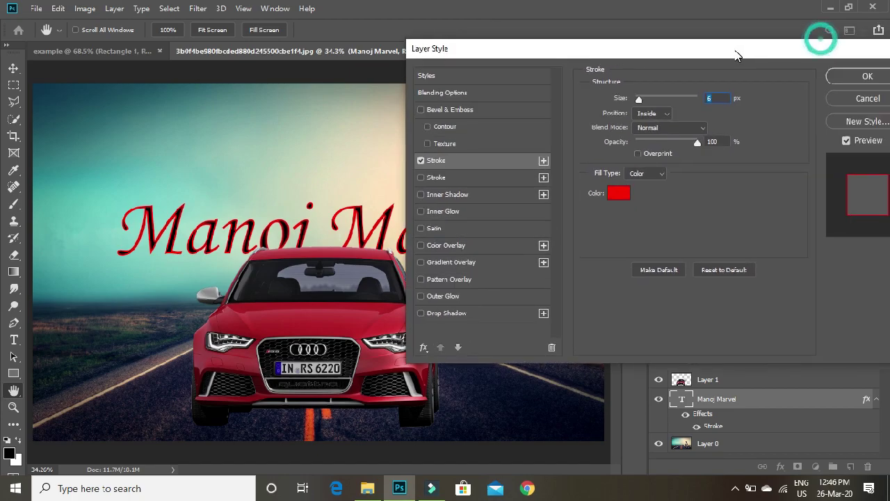
{"action": "left_click", "coordinate": [854, 77]}
{"action": "key", "text": "z"}
{"action": "left_click_drag", "start_coordinate": [189, 239], "coordinate": [292, 179]}
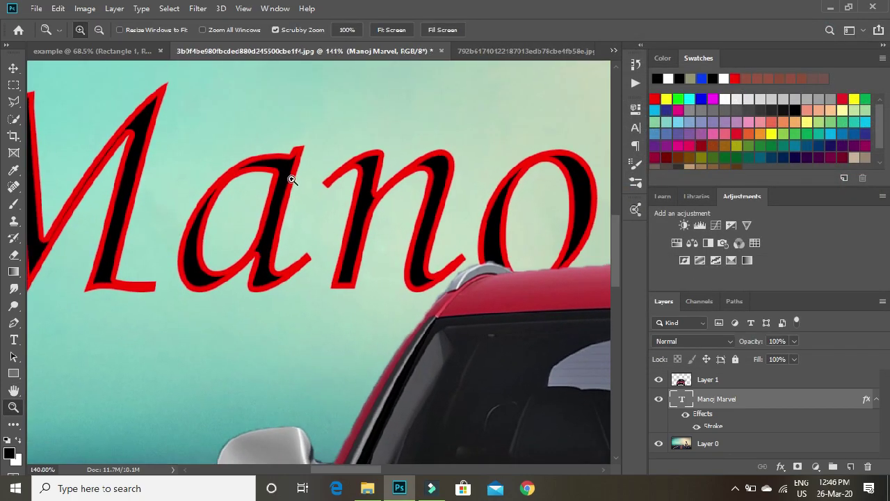
{"action": "right_click", "coordinate": [292, 180]}
{"action": "left_click", "coordinate": [324, 185]}
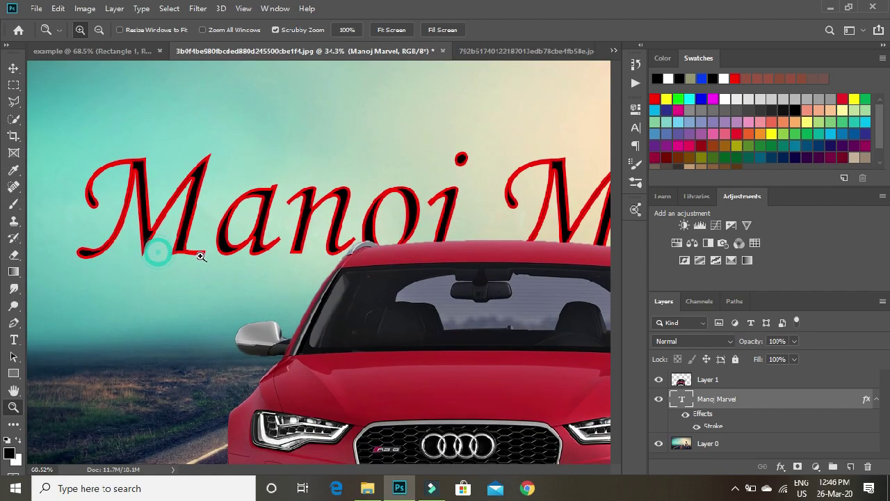
{"action": "left_click", "coordinate": [164, 251]}
{"action": "right_click", "coordinate": [202, 255]}
{"action": "left_click", "coordinate": [217, 262]}
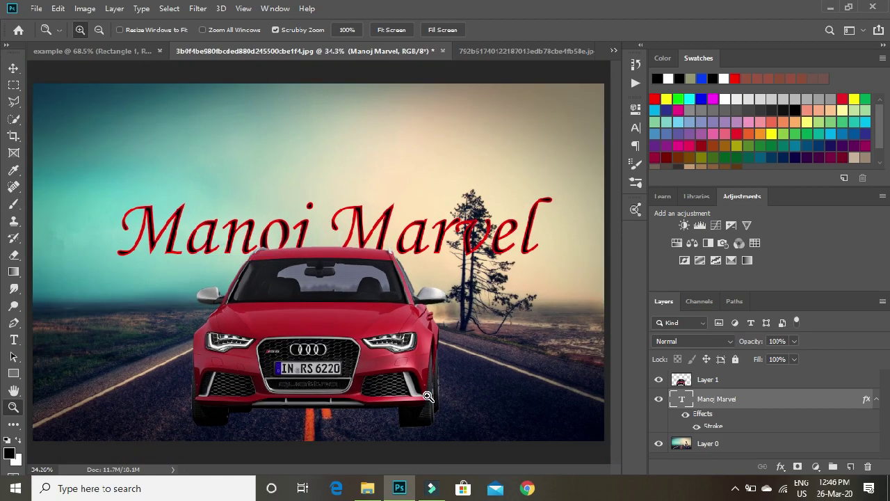